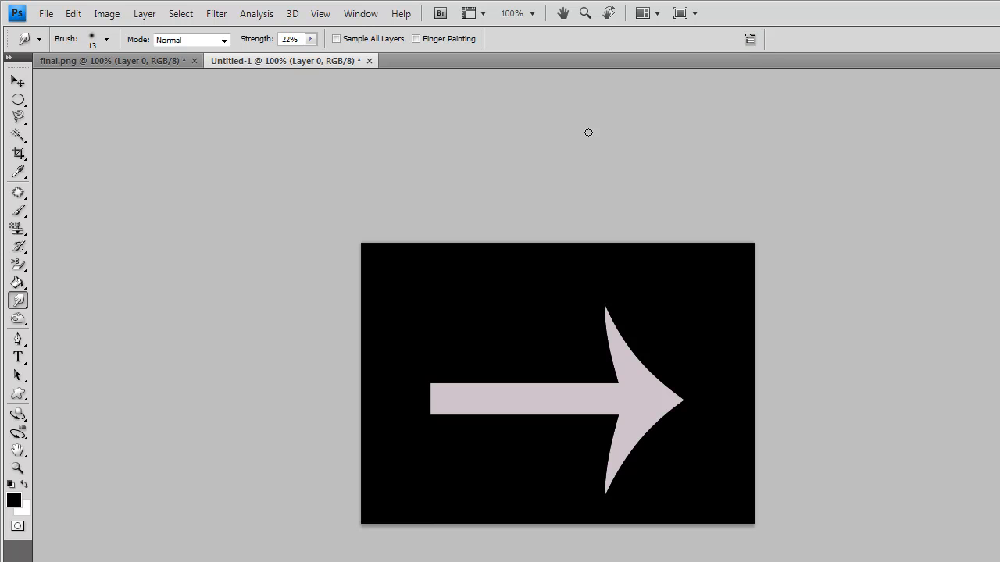
Step: Choose the Smudge tool and set its brush's size jitter to 100% and minimum diameter to 0% in Shape Dynamics
click(18, 303)
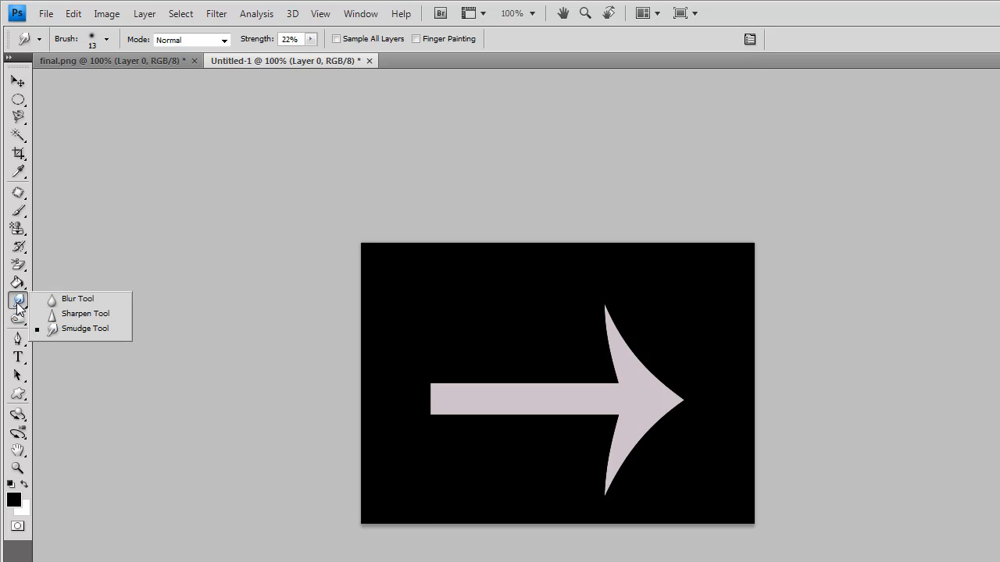
click(67, 328)
click(748, 41)
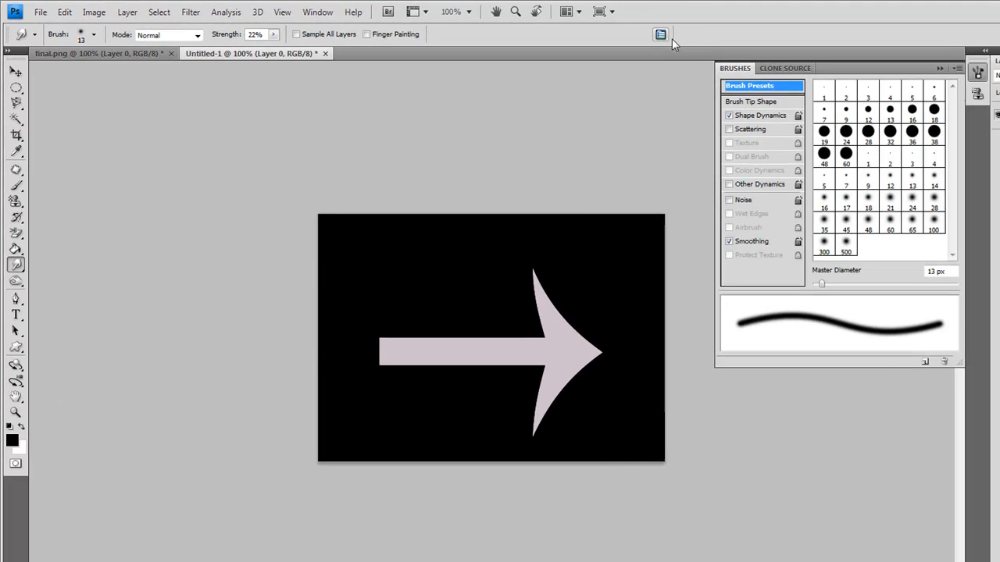
click(830, 133)
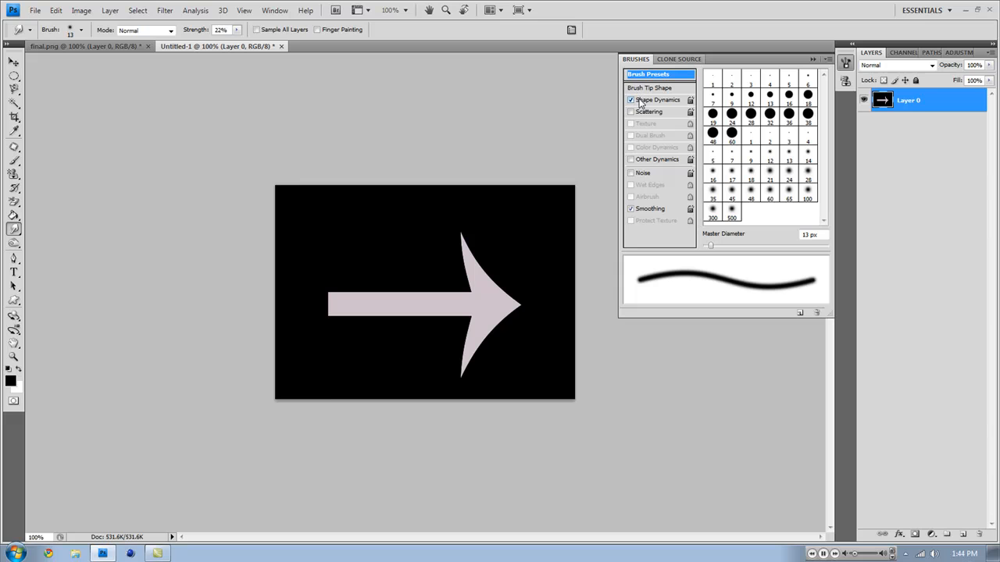
click(641, 103)
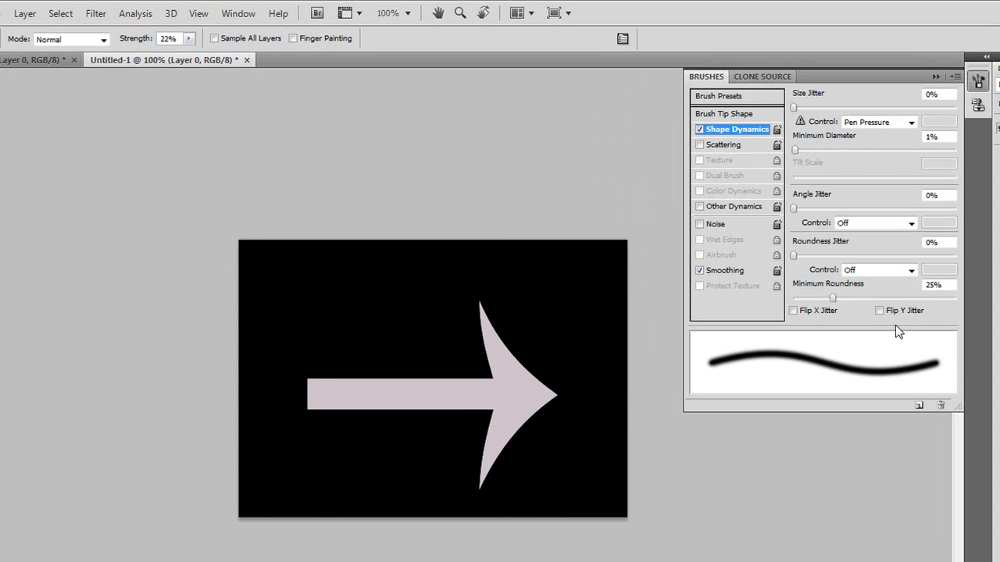
drag(796, 107, 960, 123)
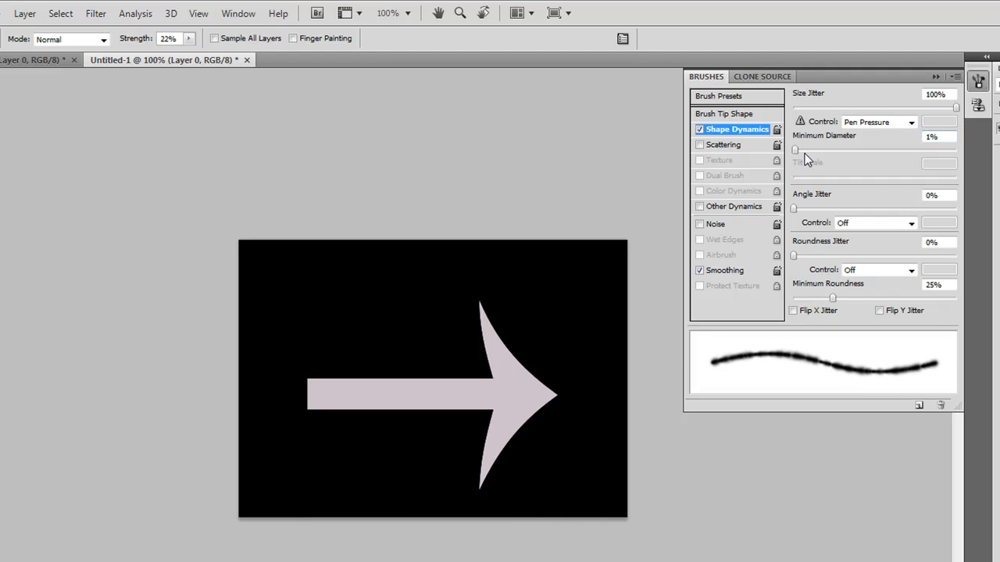
mouse_move(795, 151)
mouse_down()
mouse_move(976, 152)
mouse_move(789, 155)
mouse_up()
Step: Set the smudge brush's angle jitter to 100%, roundness jitter to 96% and minimum roundness to 79%
drag(790, 210, 977, 231)
drag(794, 256, 950, 256)
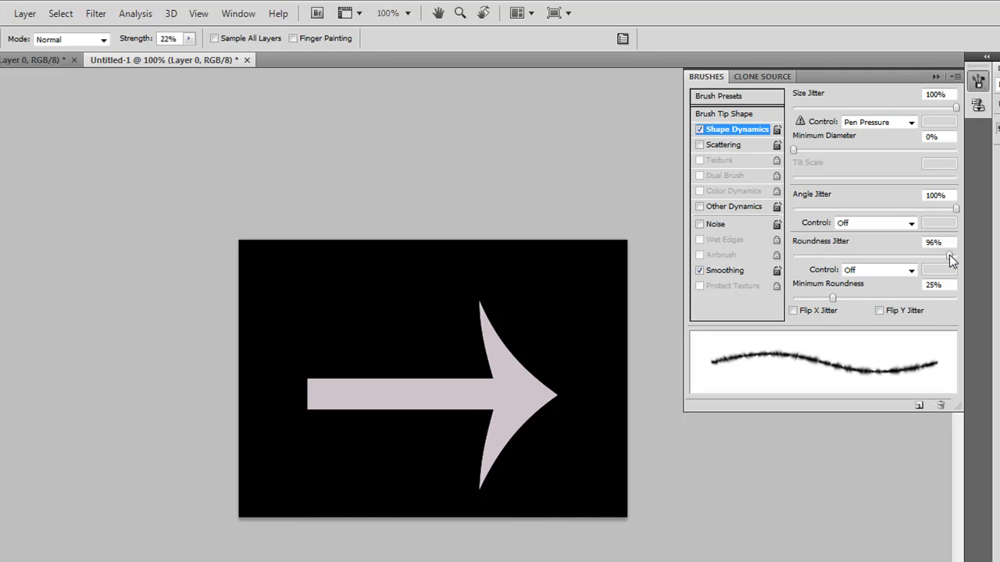
drag(831, 297, 913, 298)
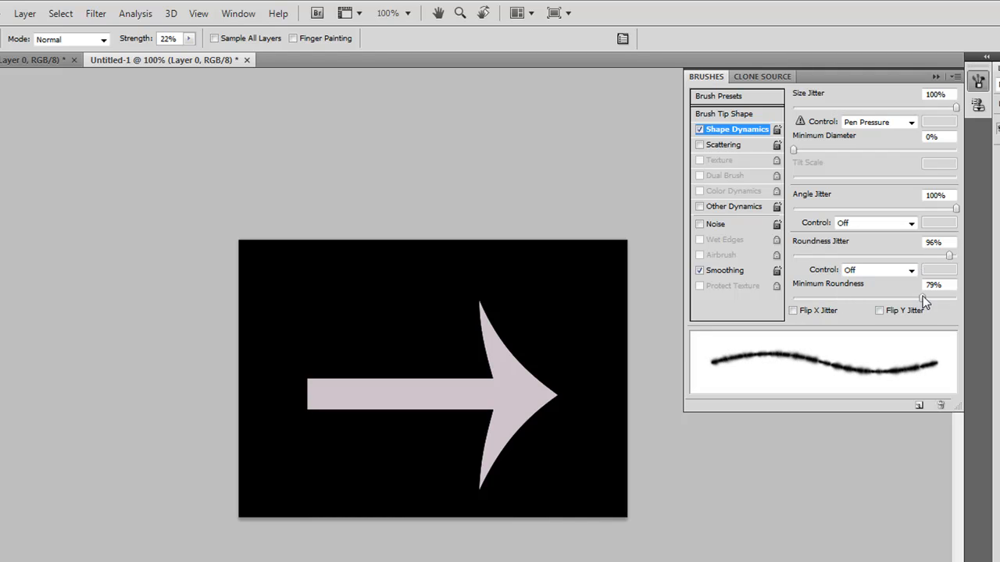
Step: Enable Scattering with scatter 19%, count 13, count jitter 100% and its control on Pen Tilt, and close the brush settings
click(700, 146)
click(712, 146)
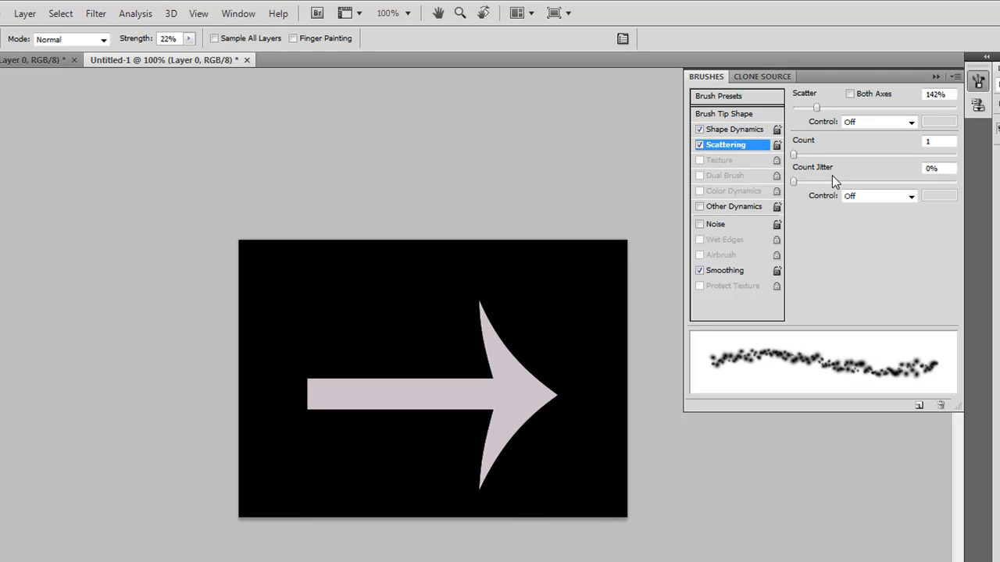
drag(814, 111, 796, 117)
drag(795, 155, 923, 165)
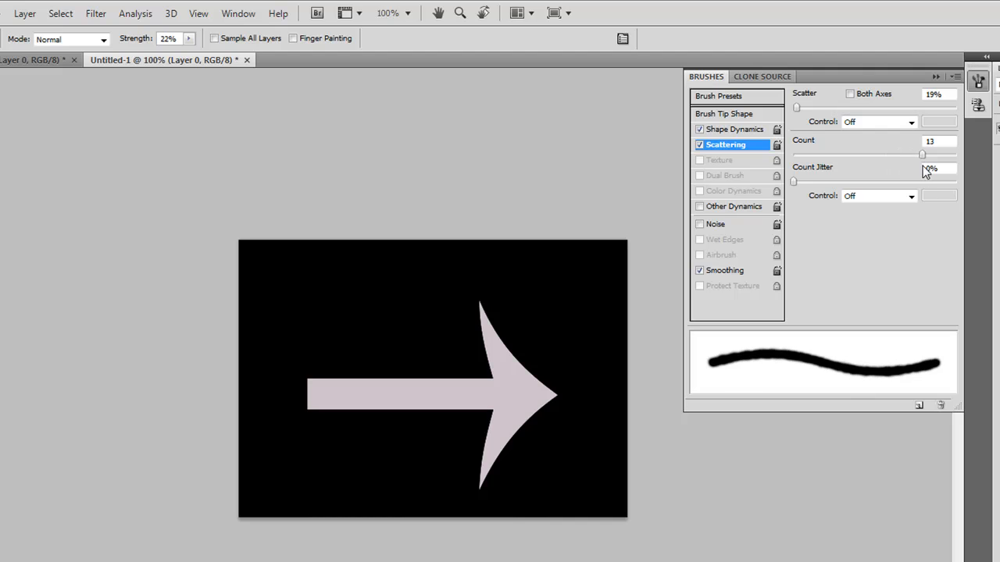
drag(793, 181, 961, 200)
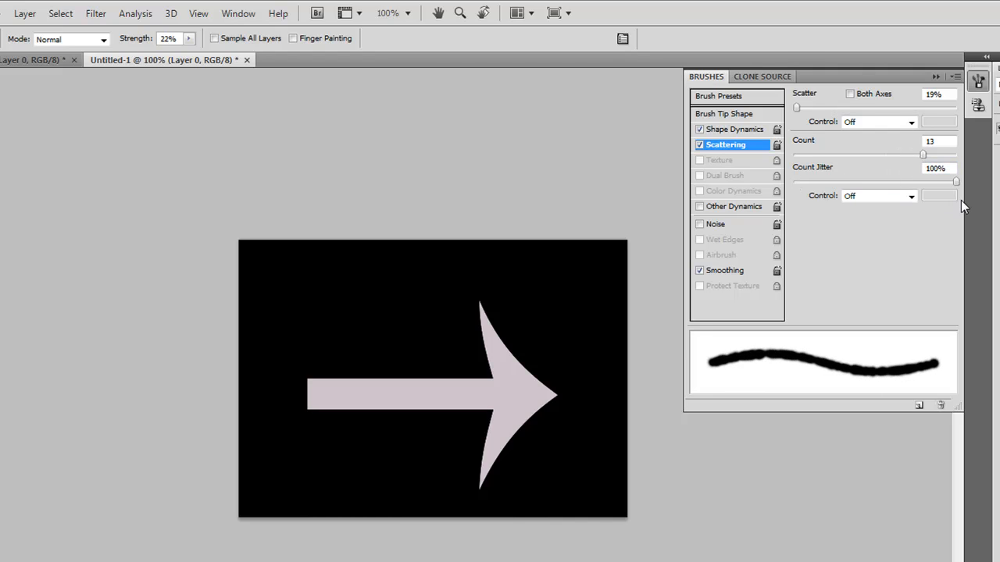
click(878, 198)
click(880, 247)
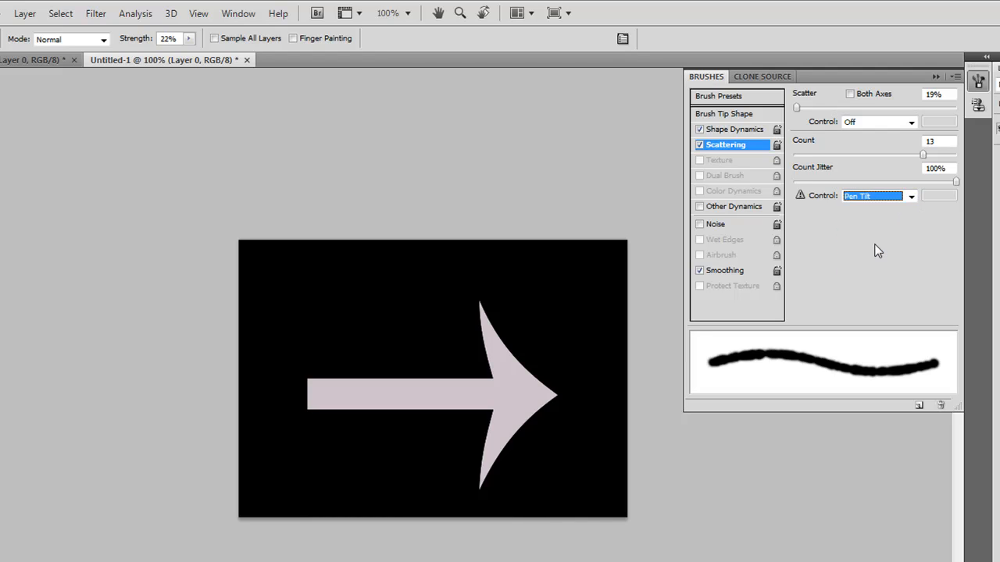
click(714, 132)
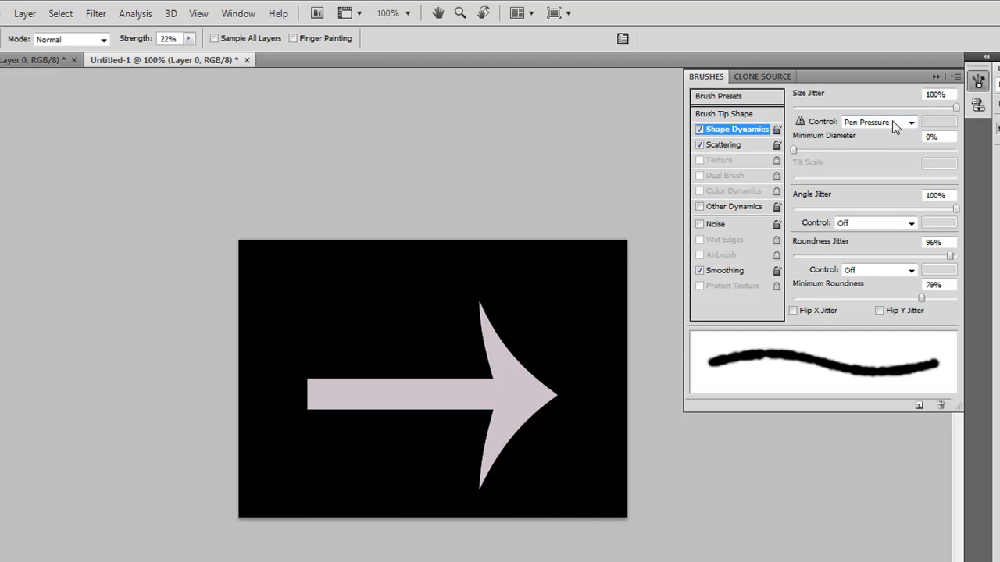
click(936, 75)
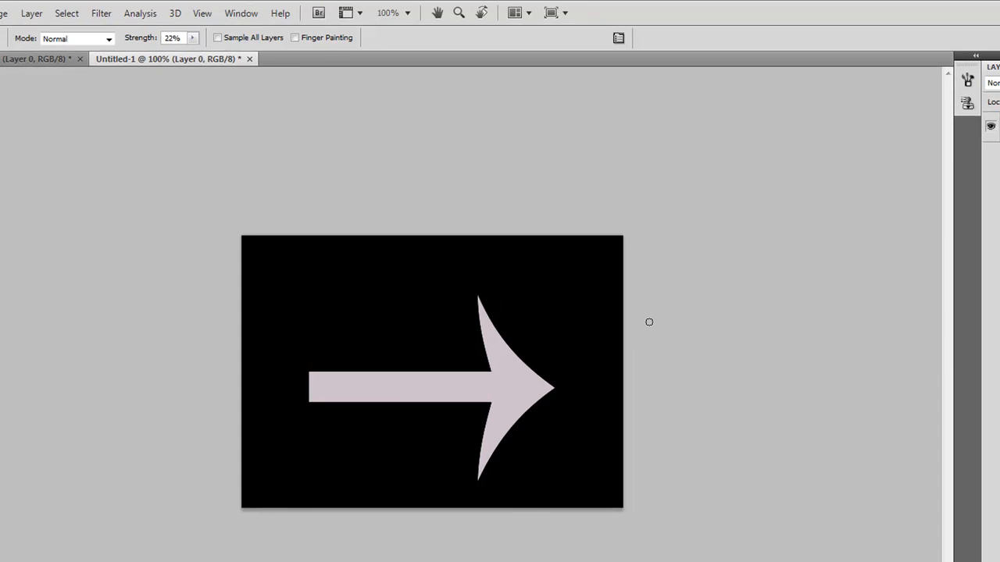
Step: Set the Smudge tool's strength to 77% and its brush size to 25 px
drag(132, 39, 221, 33)
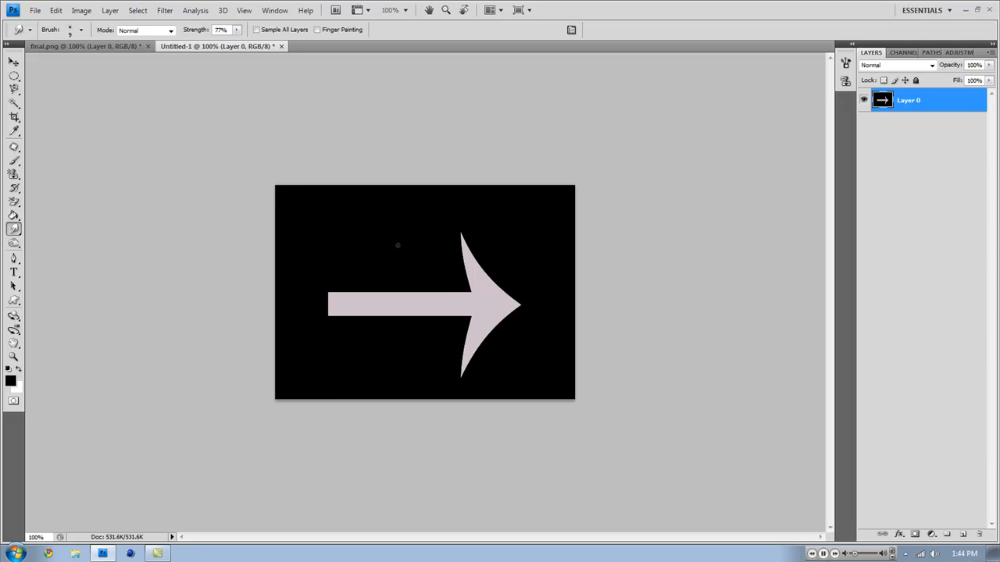
key(bracketright)
key(bracketright)
key(bracketright)
key(bracketright)
key(bracketright)
key(bracketright)
key(bracketright)
key(bracketright)
key(bracketright)
key(bracketright)
key(bracketright)
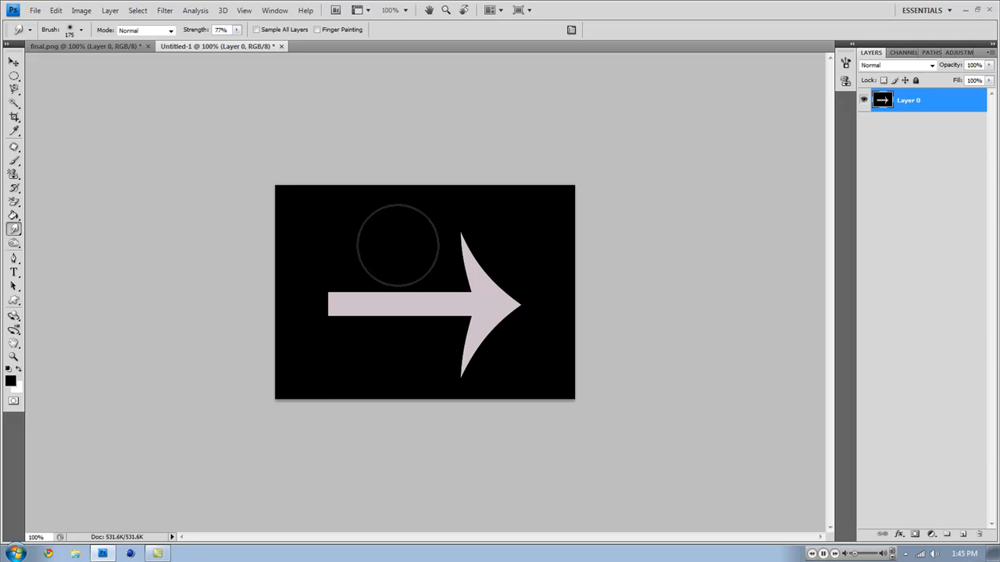
key(bracketleft)
key(bracketleft)
key(bracketleft)
key(bracketleft)
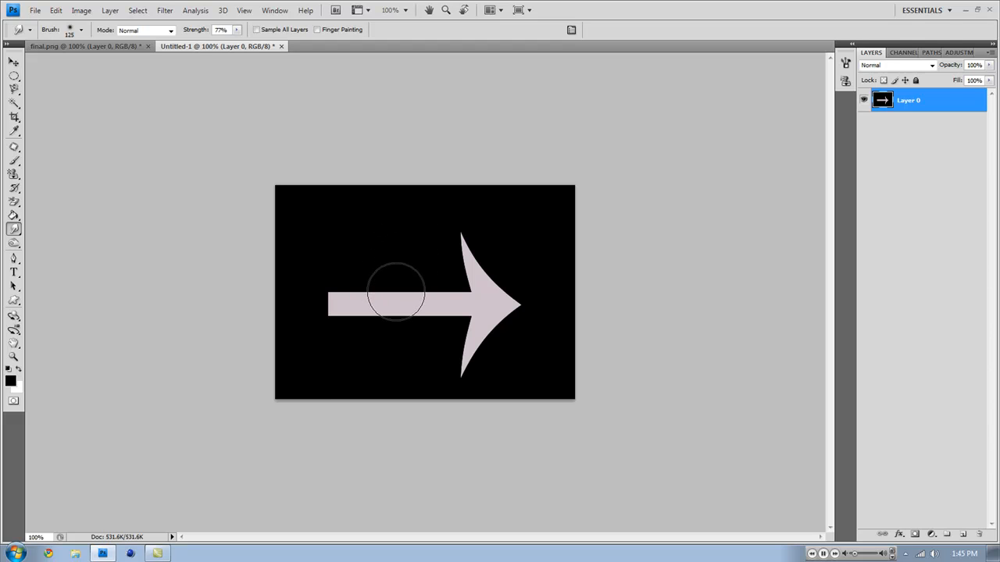
key(bracketleft)
key(bracketleft)
key(bracketleft)
key(bracketleft)
key(bracketleft)
key(bracketleft)
key(bracketleft)
key(bracketleft)
key(bracketleft)
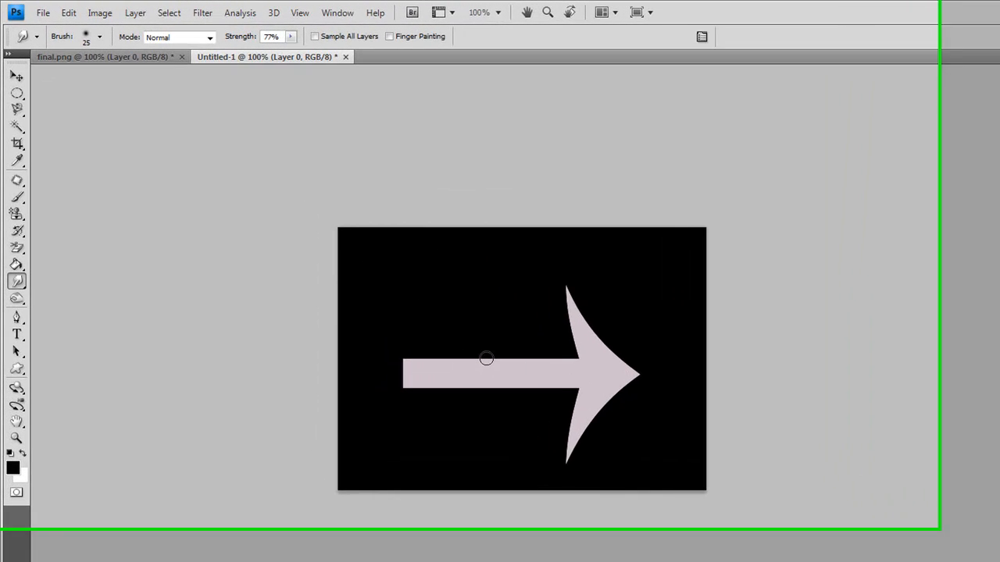
Step: Smudge the arrowhead's upper barb and the corner where it meets the shaft outward into the black background
mouse_move(629, 388)
mouse_down()
mouse_move(562, 348)
mouse_move(550, 319)
mouse_up()
drag(620, 367, 618, 374)
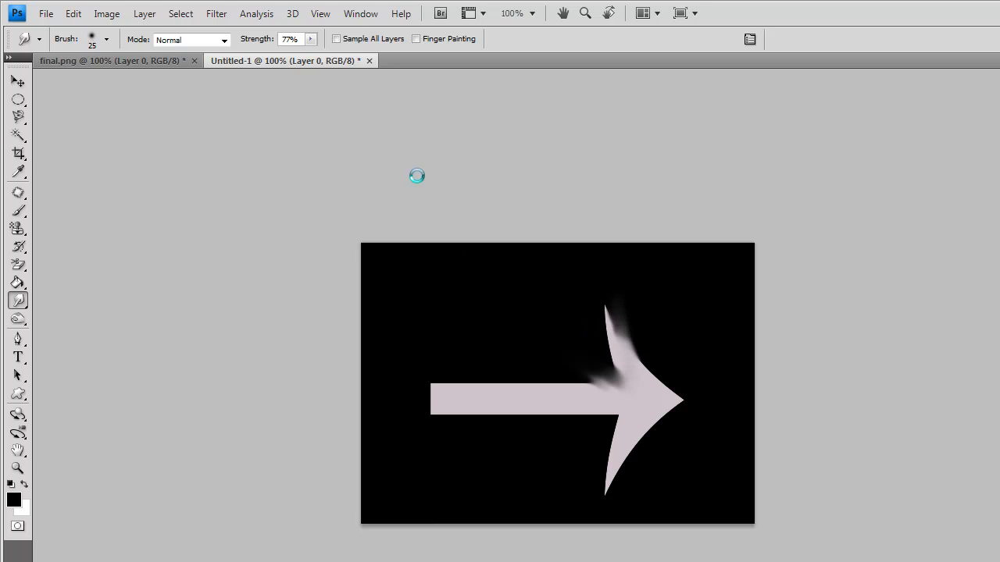
drag(619, 375, 560, 300)
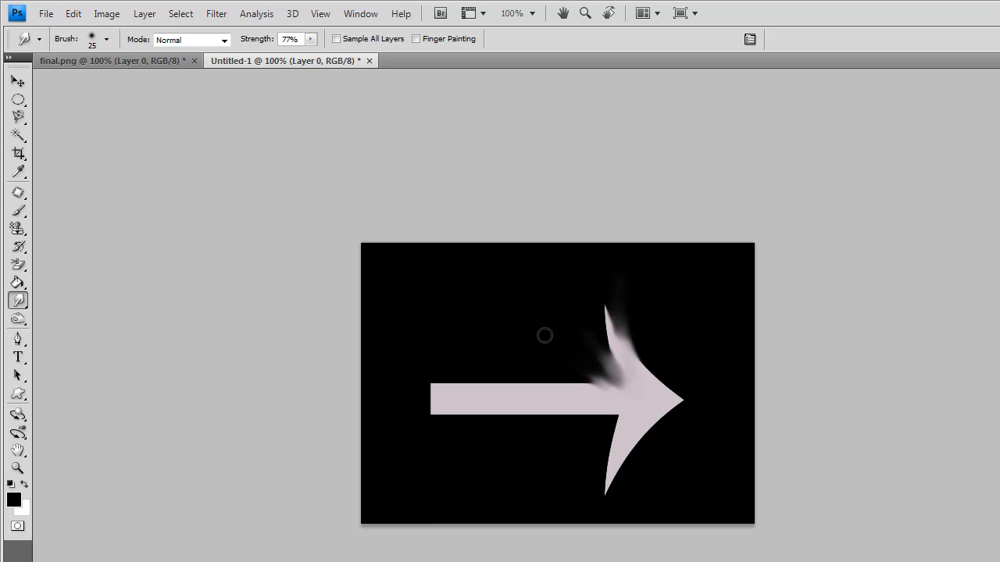
Step: Undo all the smudge strokes on the arrow
key(ctrl+z)
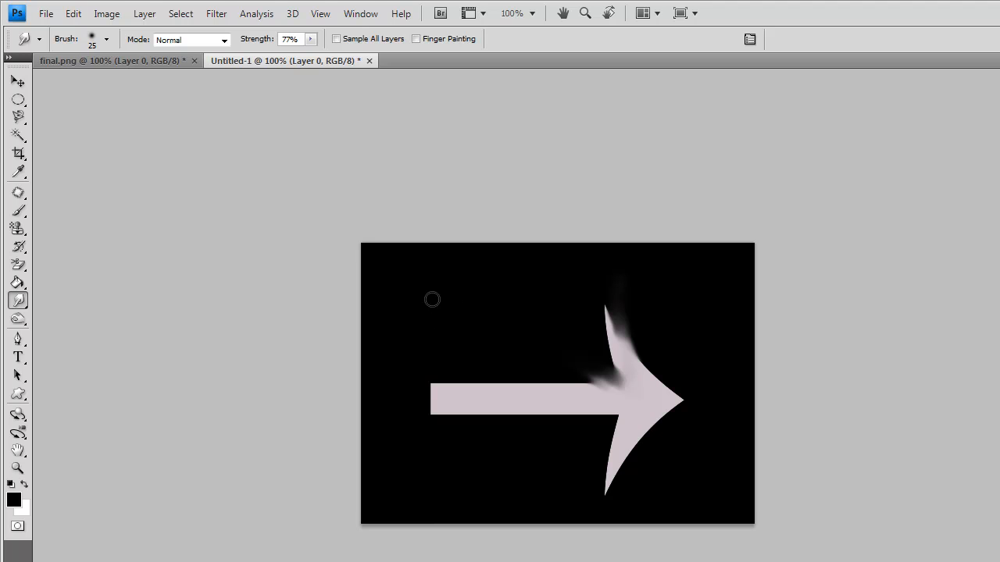
key(ctrl+z)
key(ctrl+z)
key(ctrl+z)
key(ctrl+z)
key(ctrl+z)
key(ctrl+z)
key(ctrl+z)
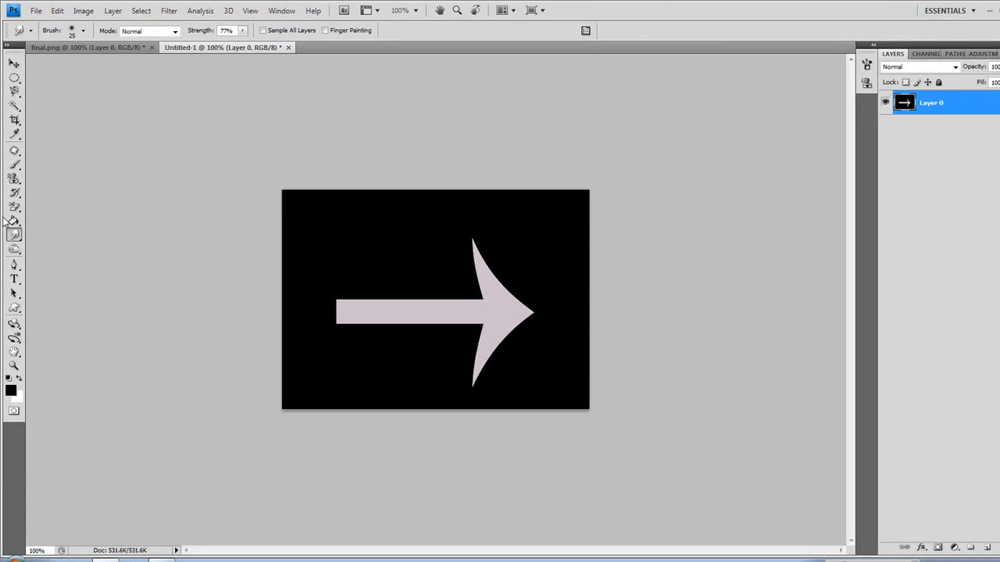
Step: Blur the arrow's upper edges with the Blur tool and sharpen its lower edges with the Sharpen tool, both at 50% strength
right_click(17, 284)
click(69, 281)
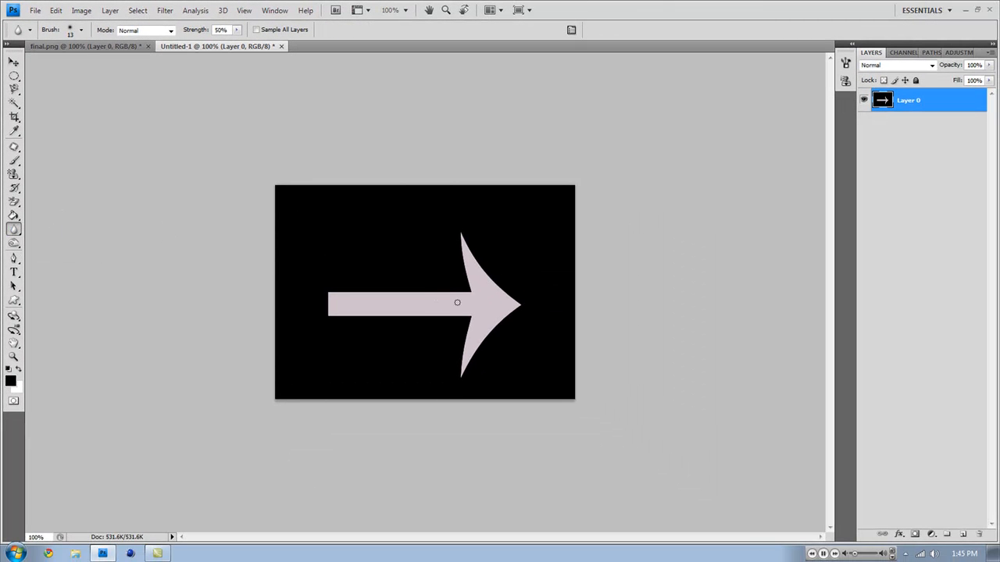
drag(464, 295, 406, 293)
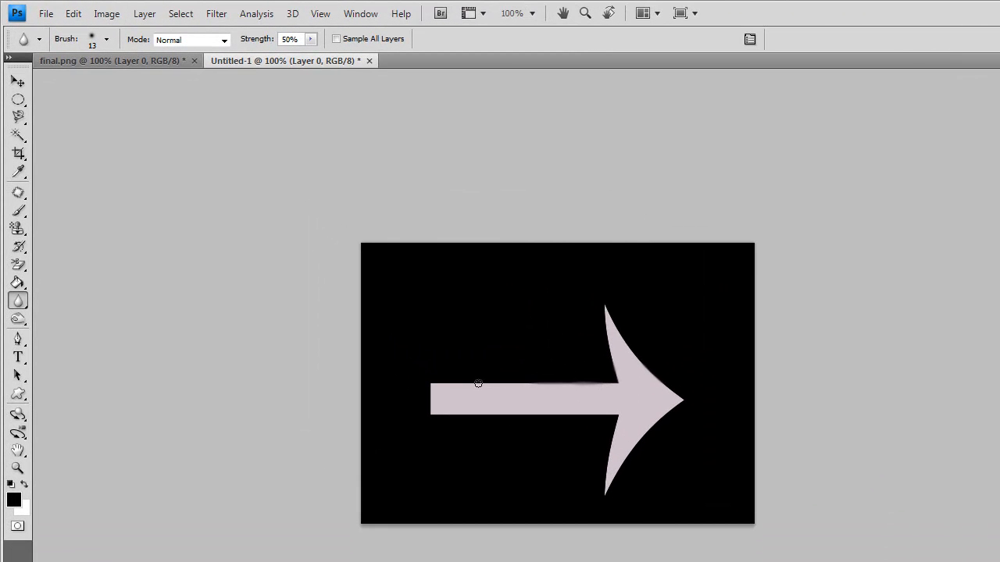
right_click(18, 300)
click(86, 313)
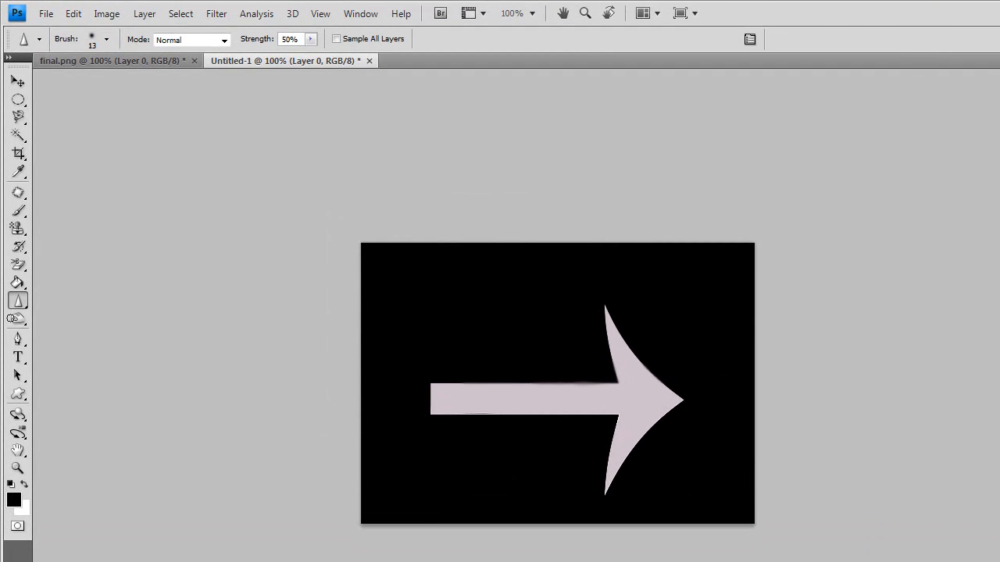
Step: Lighten the arrow's shaft and head with the Dodge tool, using Midtones at 50% exposure
click(17, 319)
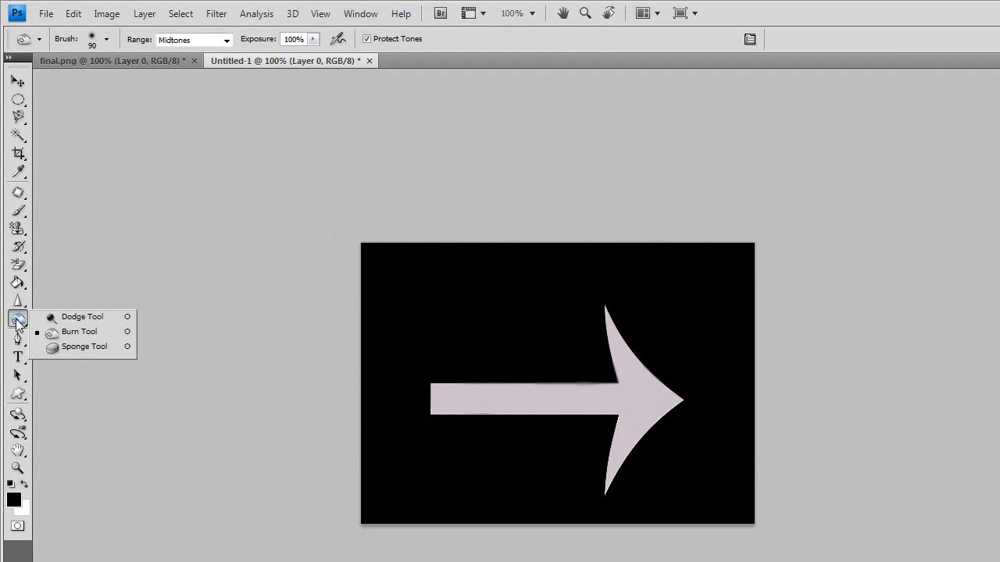
click(76, 319)
mouse_move(492, 389)
mouse_down()
mouse_move(424, 394)
mouse_move(571, 399)
mouse_move(544, 395)
mouse_up()
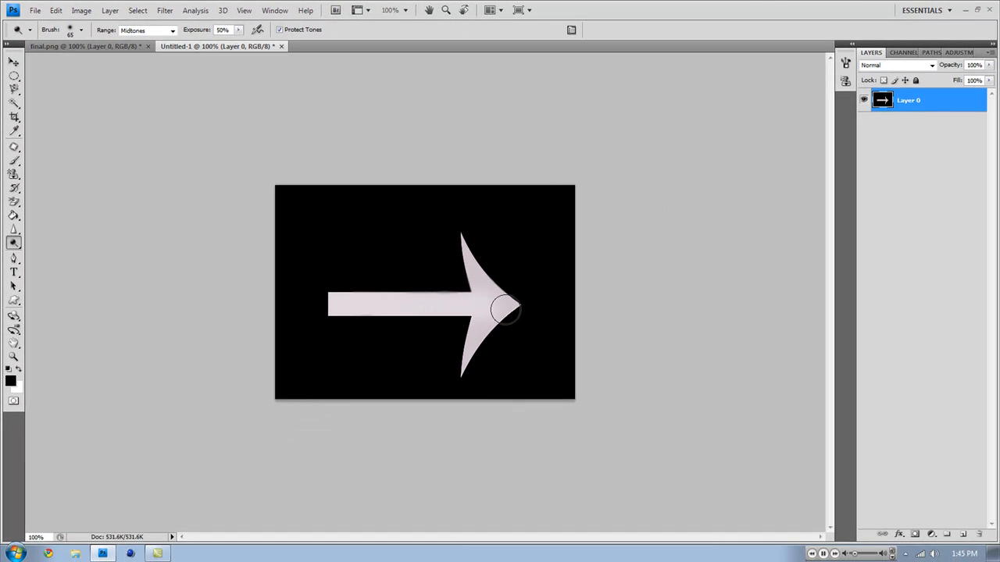
Step: Undo the dodge strokes on the arrow
key(ctrl+z)
key(ctrl+z)
key(ctrl+z)
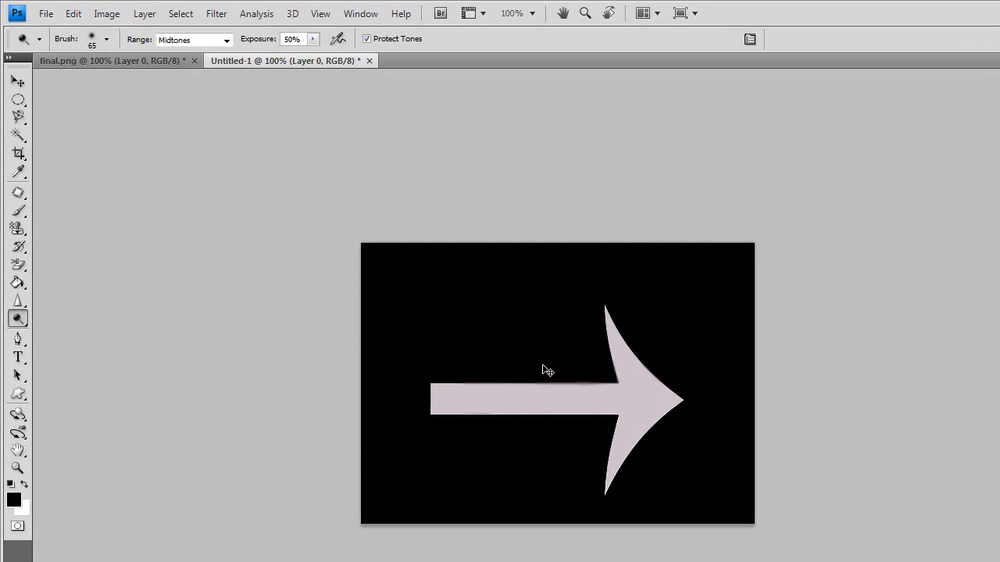
key(ctrl+z)
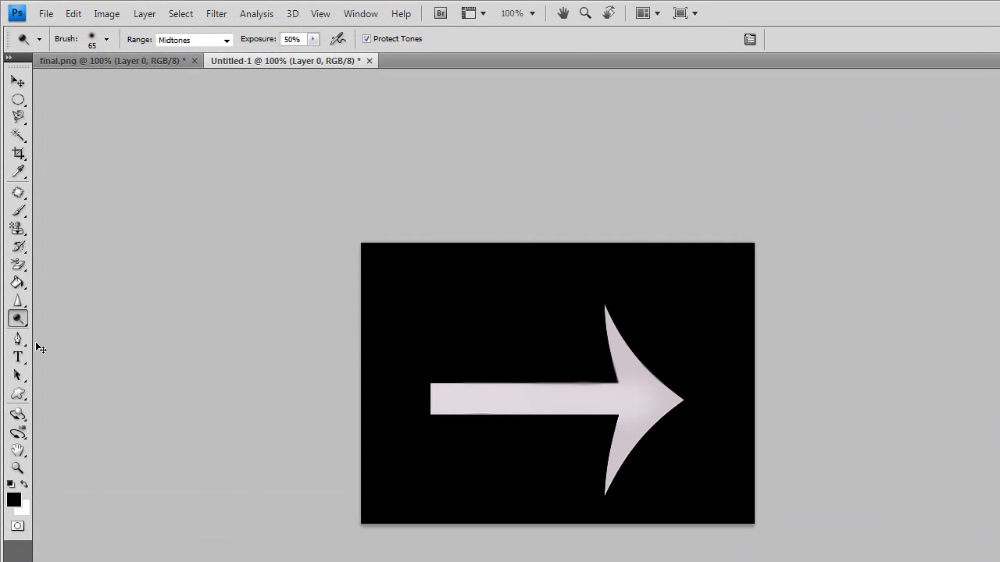
key(ctrl+z)
Step: Darken parts of the arrow with the Burn tool at 100% exposure and desaturate it with the Sponge tool at 50% flow
right_click(18, 318)
click(67, 334)
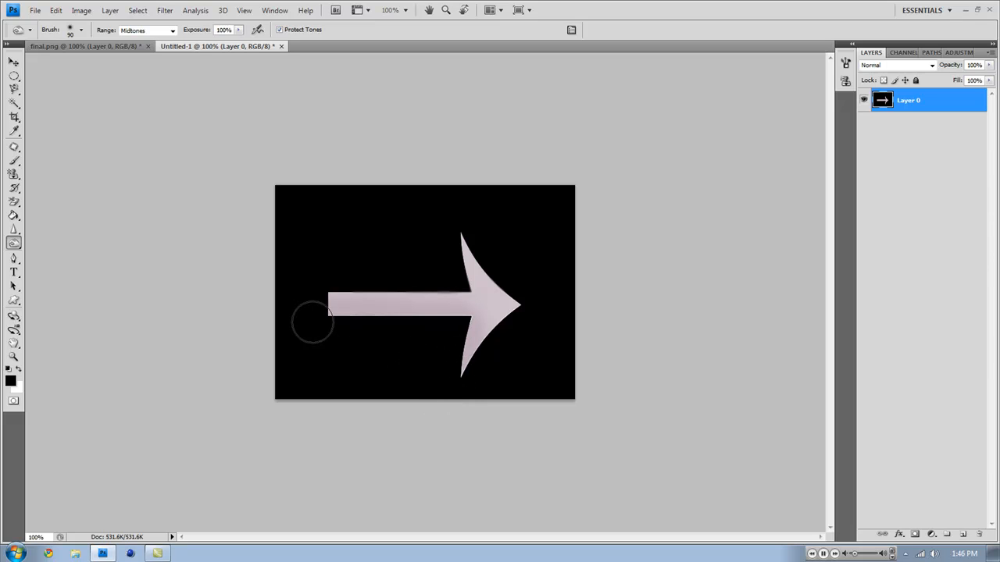
right_click(14, 243)
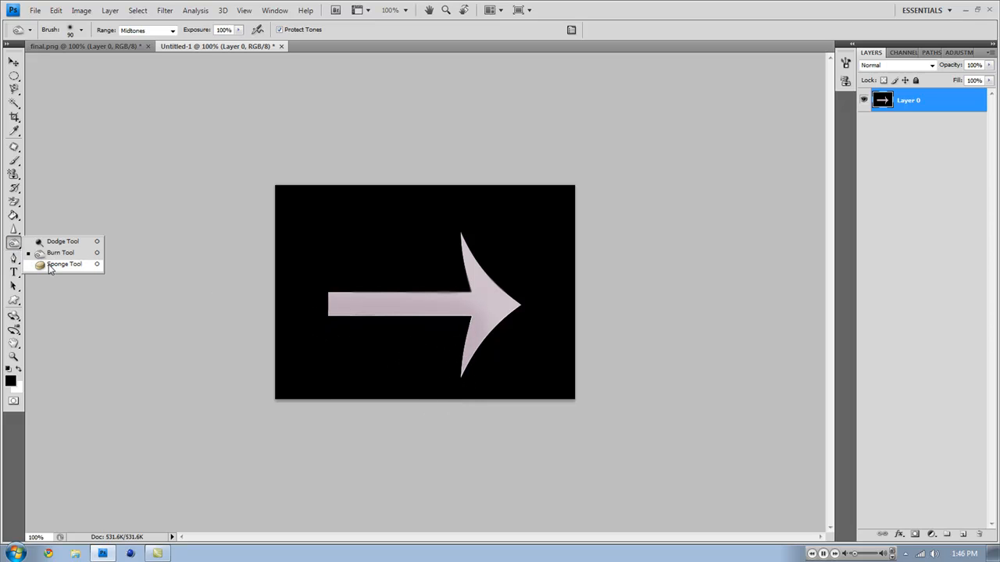
click(47, 263)
mouse_move(418, 392)
mouse_down()
mouse_move(394, 391)
mouse_move(661, 393)
mouse_move(606, 357)
mouse_move(683, 428)
mouse_up()
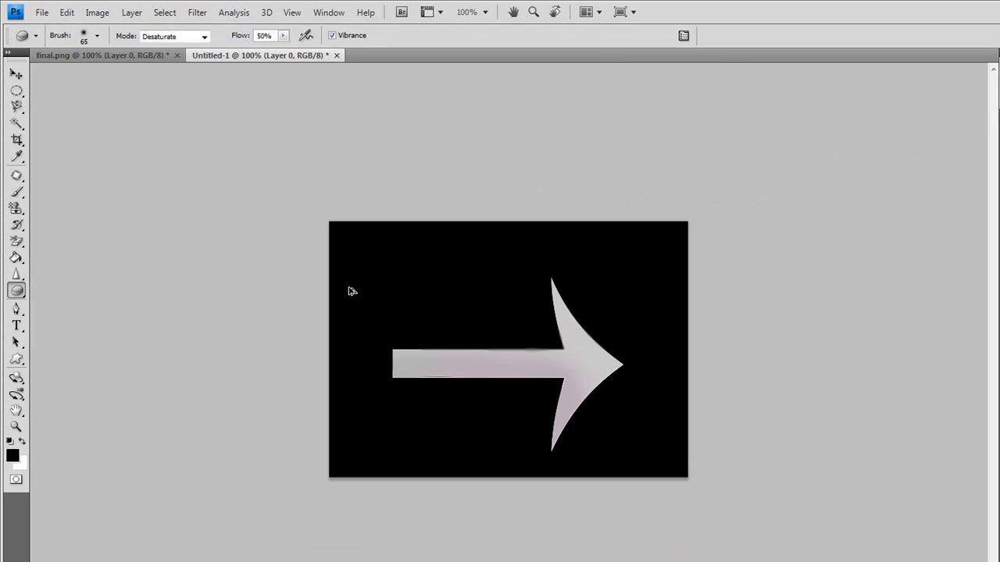
Step: Step back through the sponge, burn, sharpen and blur strokes to restore the original arrow
key(ctrl+alt+z)
key(ctrl+alt+z)
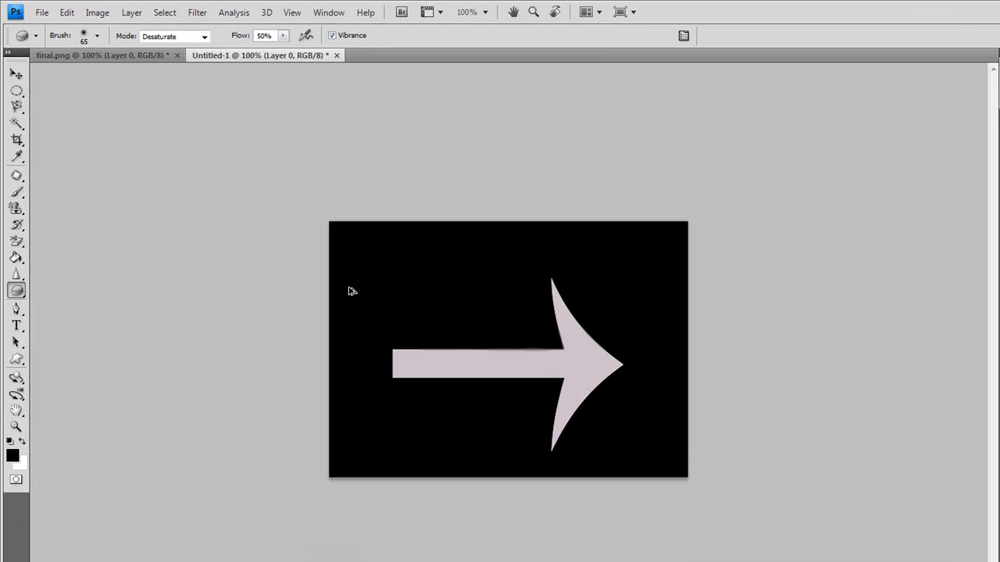
key(ctrl+alt+z)
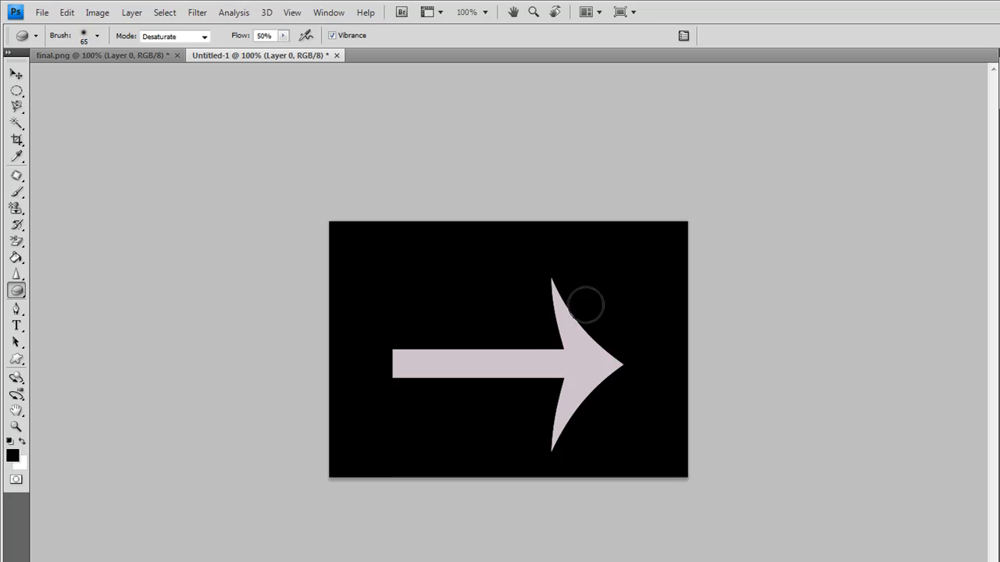
Step: Erase the black background around the arrow with the Magic Eraser at tolerance 32, and undo the erasure
click(17, 241)
click(82, 267)
click(497, 405)
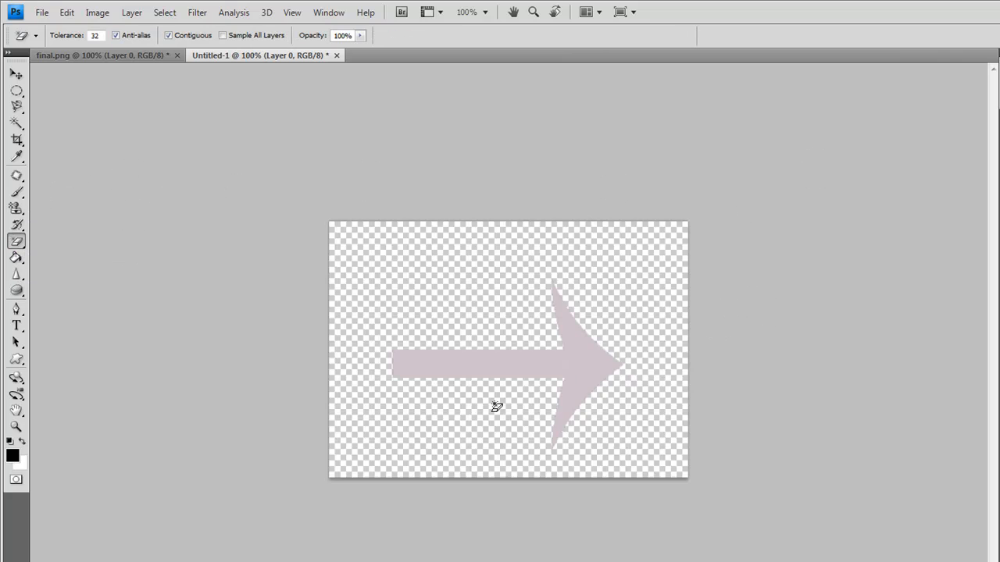
key(ctrl+z)
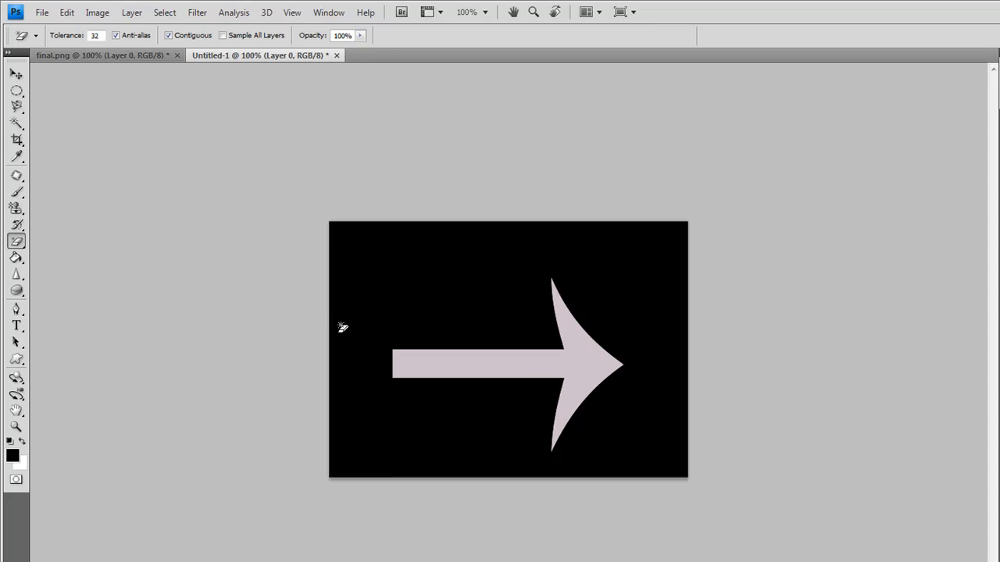
Step: Trace the arrow's outline with the Pen tool and close the path at its starting point
click(17, 310)
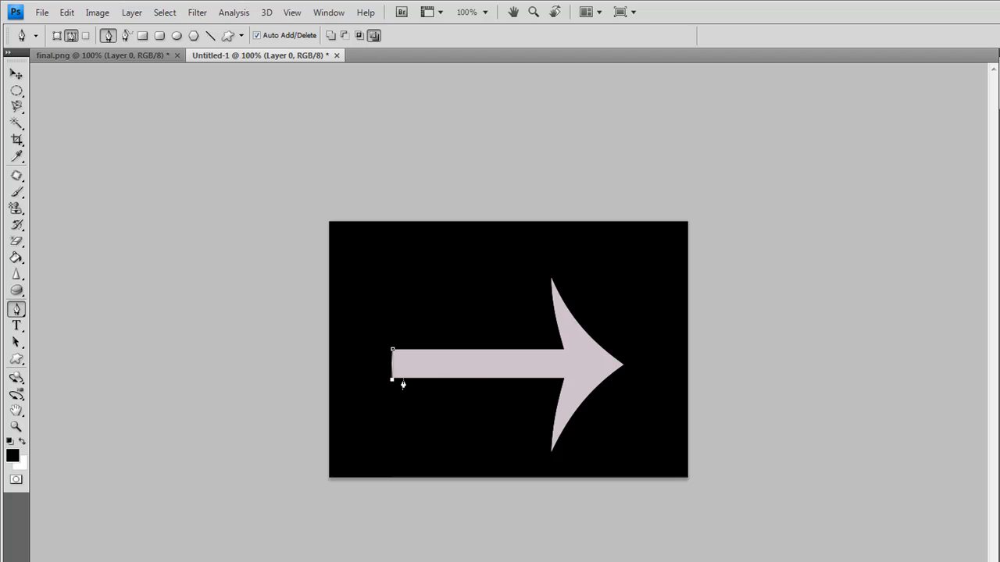
click(563, 379)
click(559, 397)
click(553, 451)
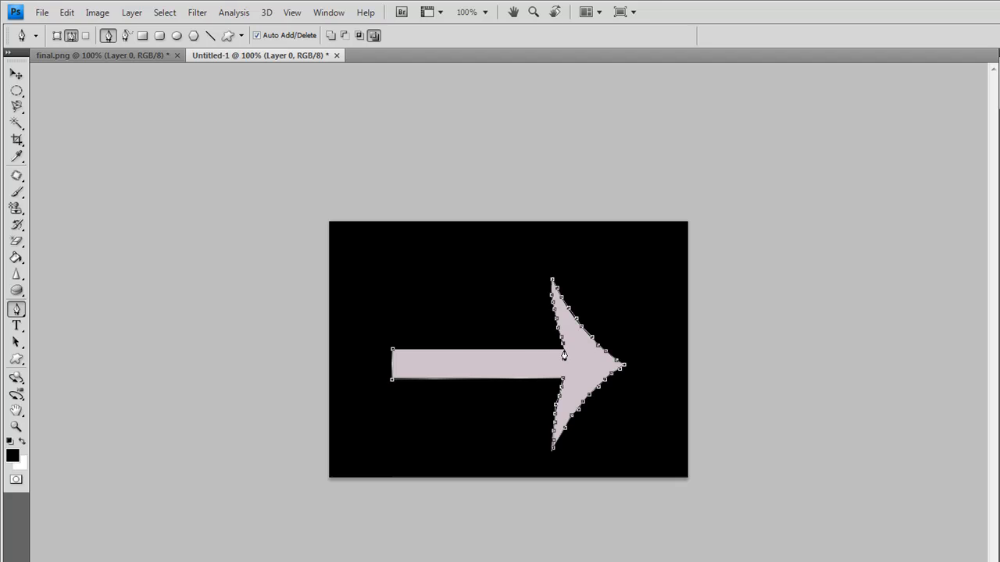
click(393, 351)
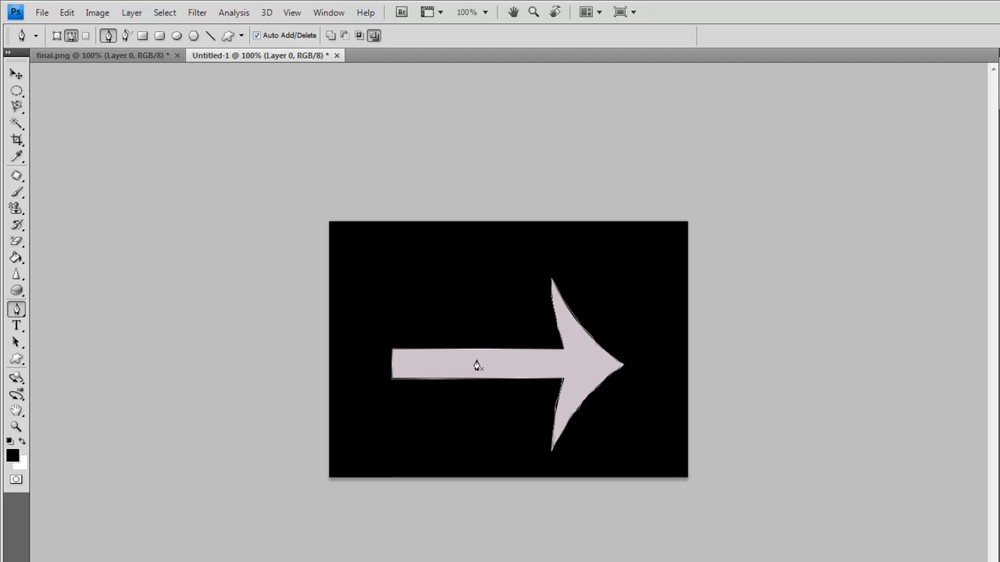
Step: Convert the arrow path into a new anti-aliased selection with a feather radius of 0 pixels
right_click(476, 310)
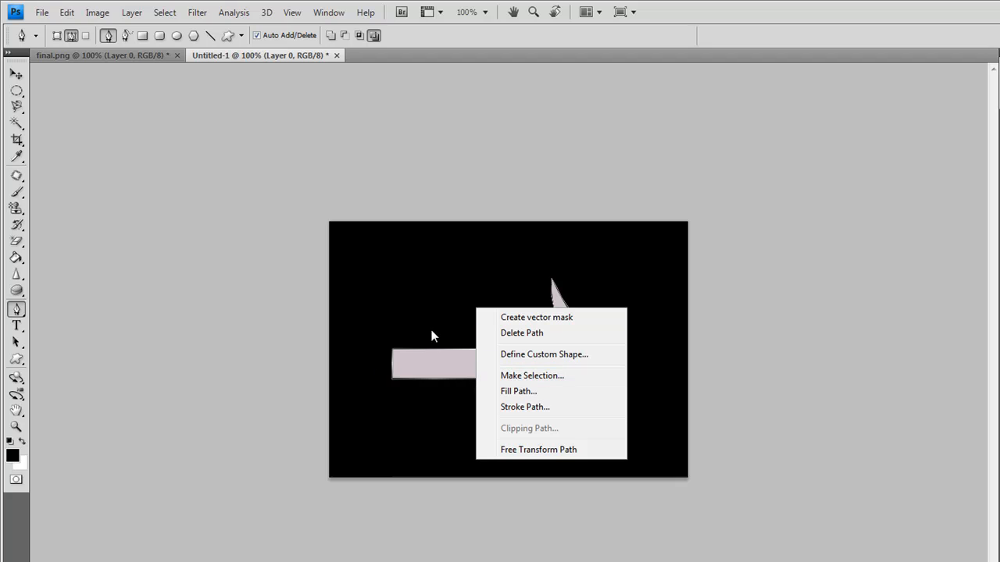
right_click(437, 301)
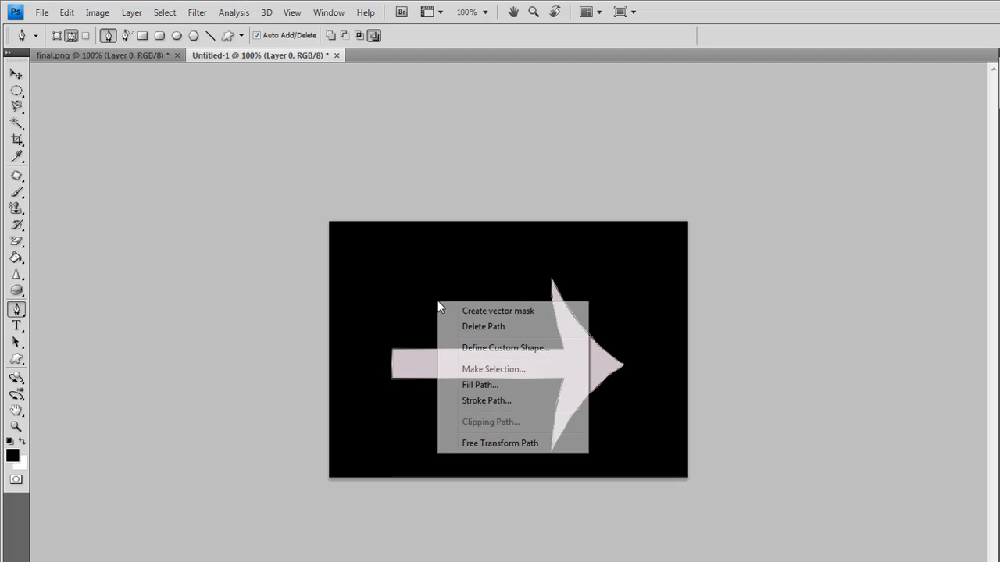
click(484, 369)
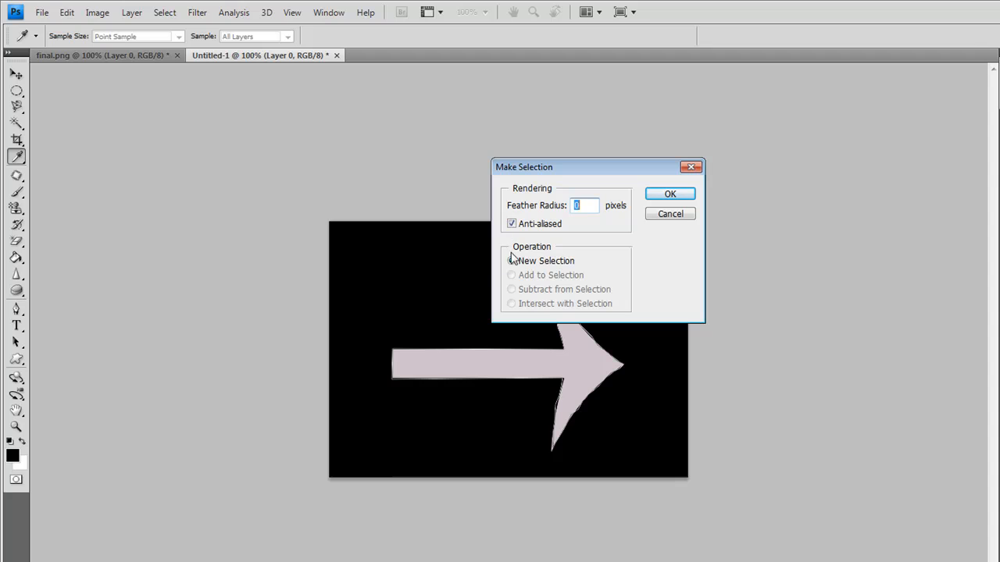
click(669, 194)
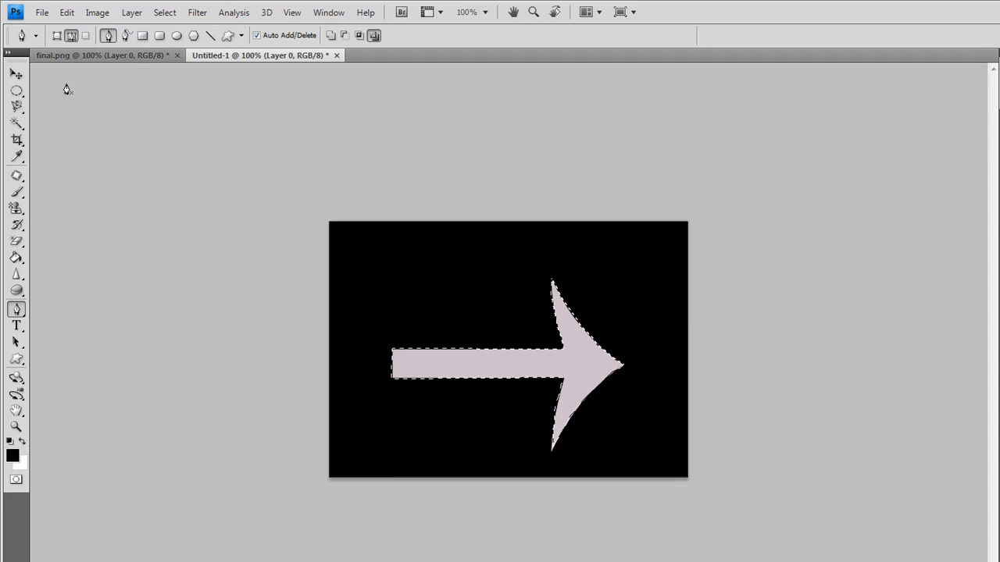
Step: Erase the black background through the inverted arrow selection with the 125 px Eraser, and deselect
click(168, 13)
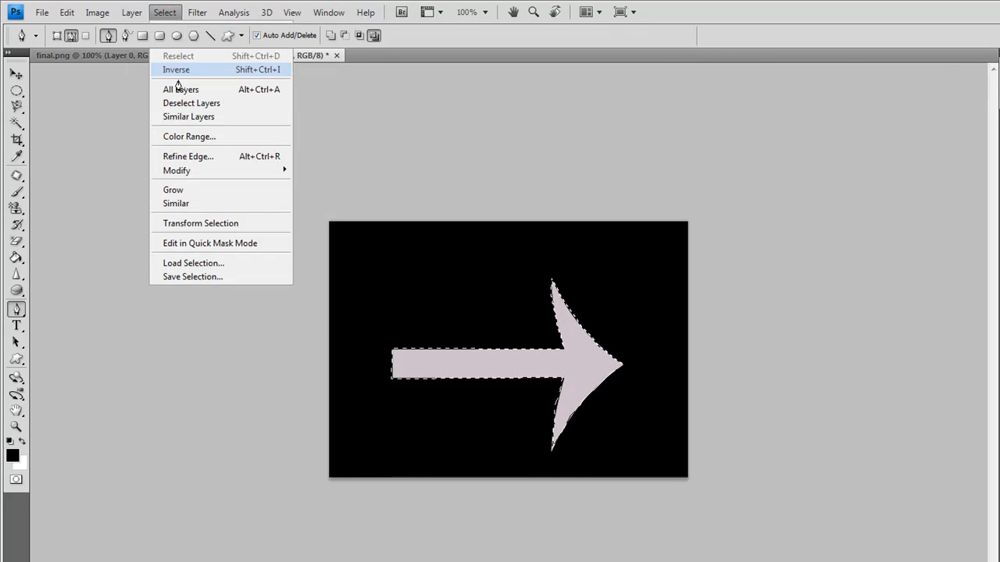
click(177, 70)
click(16, 241)
click(94, 235)
mouse_move(318, 246)
mouse_down()
mouse_move(820, 263)
mouse_move(630, 254)
mouse_move(486, 264)
mouse_move(400, 303)
mouse_move(719, 309)
mouse_move(259, 362)
mouse_move(745, 403)
mouse_move(280, 430)
mouse_move(644, 480)
mouse_move(723, 477)
mouse_up()
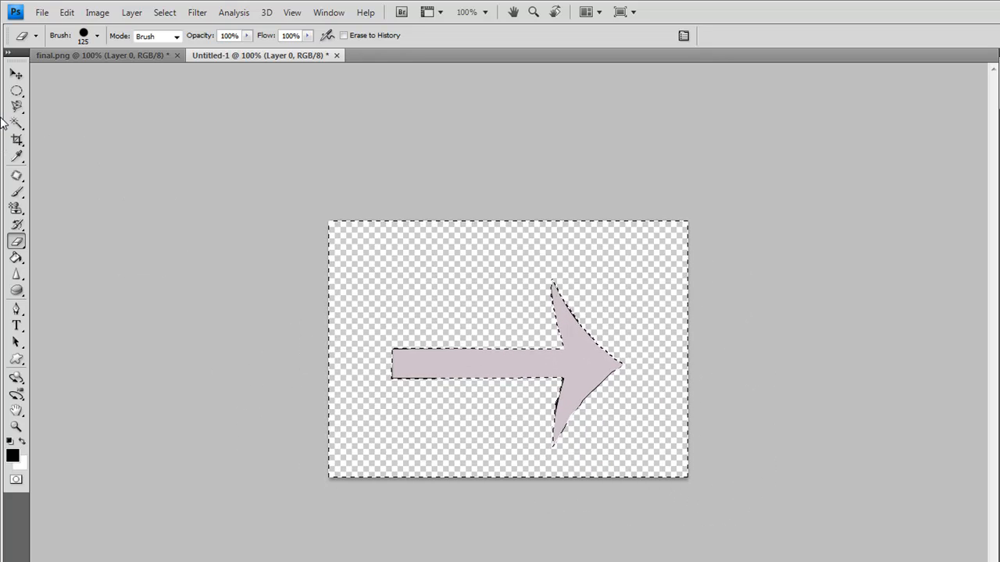
click(16, 91)
right_click(464, 258)
click(478, 264)
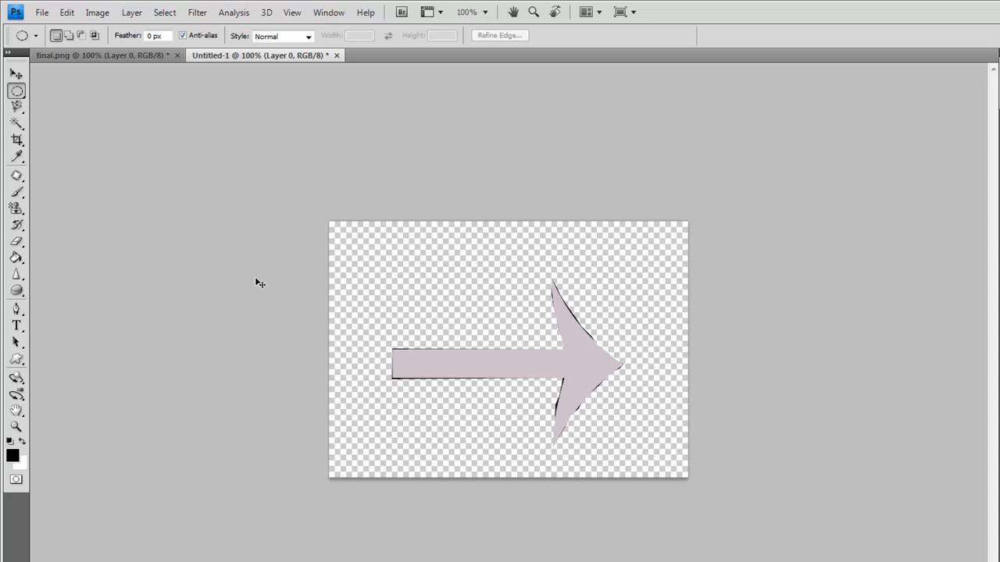
Step: Undo the background erasure and clear the restored selection
key(ctrl+alt+z)
key(ctrl+alt+z)
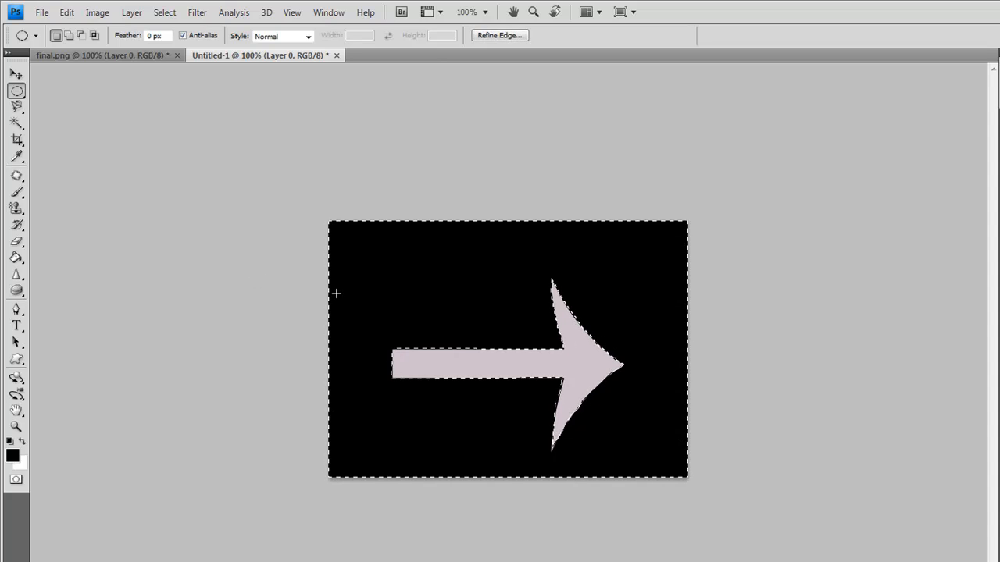
right_click(371, 300)
click(407, 310)
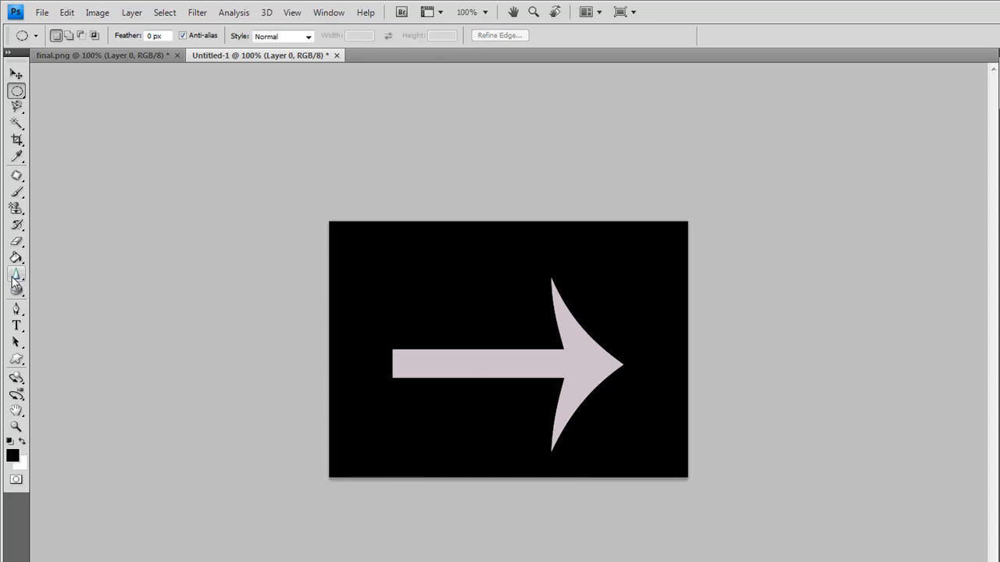
Step: Scribble a loose path over the arrow with the Freeform Pen tool, and undo it
click(20, 312)
click(21, 315)
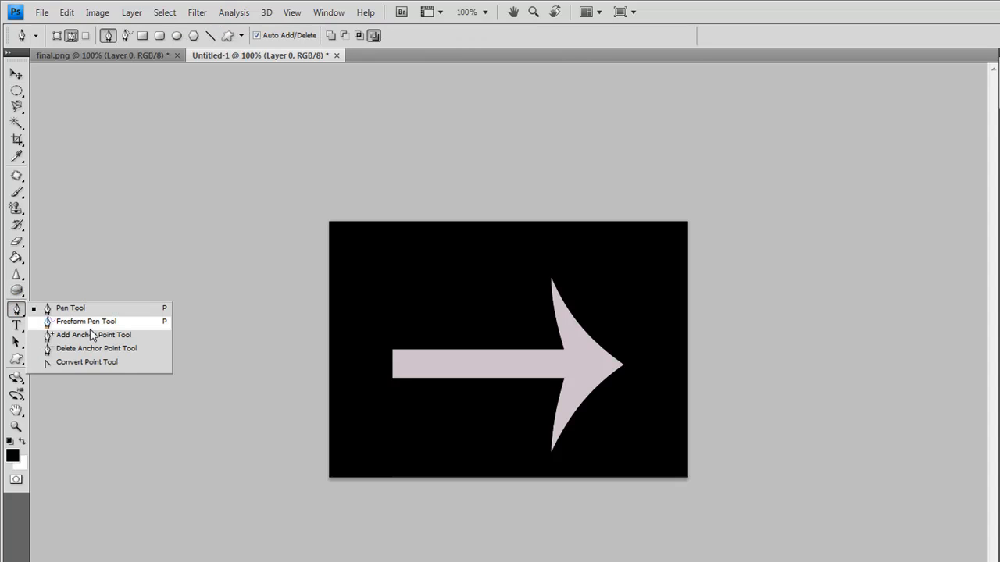
click(94, 322)
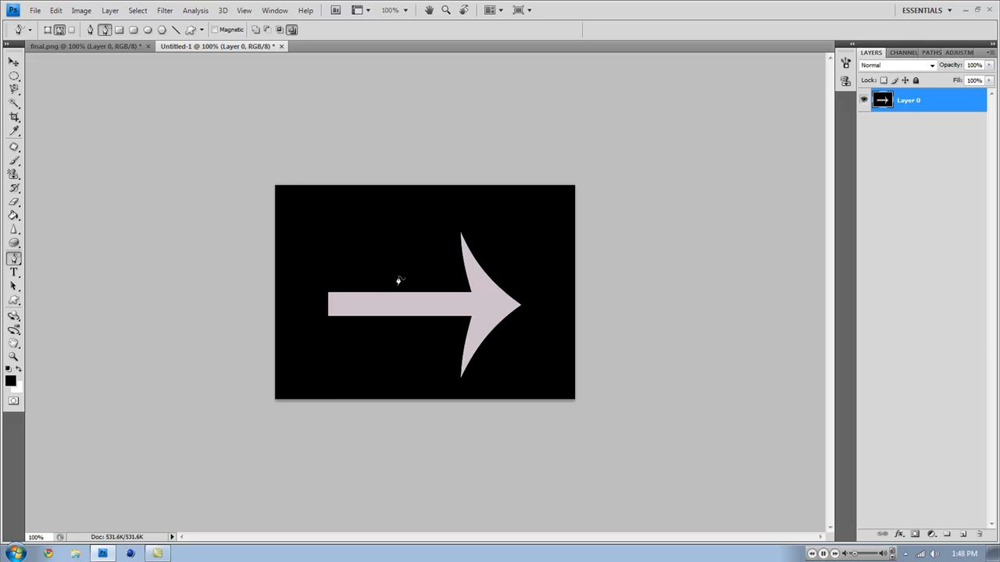
mouse_move(373, 278)
mouse_down()
mouse_move(457, 233)
mouse_move(497, 306)
mouse_move(417, 310)
mouse_up()
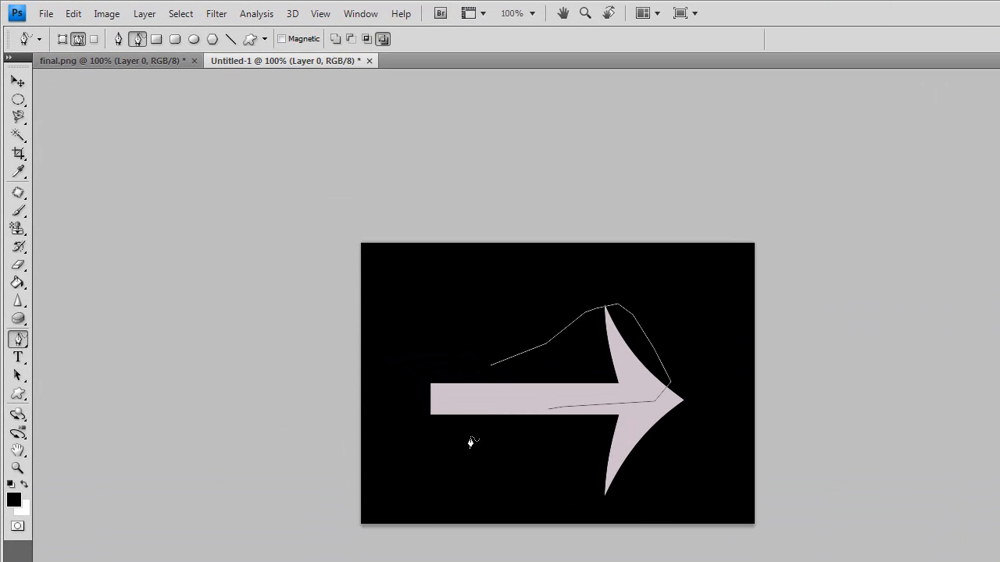
mouse_move(471, 443)
mouse_down()
mouse_move(670, 416)
mouse_move(482, 401)
mouse_move(518, 319)
mouse_move(650, 316)
mouse_move(476, 470)
mouse_move(555, 399)
mouse_move(436, 421)
mouse_move(470, 399)
mouse_move(415, 403)
mouse_up()
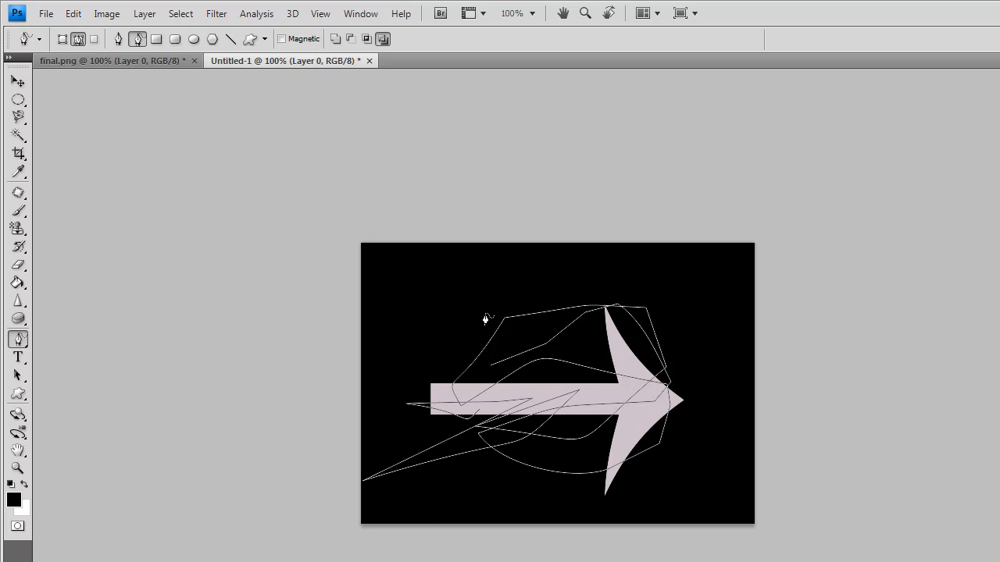
key(ctrl+z)
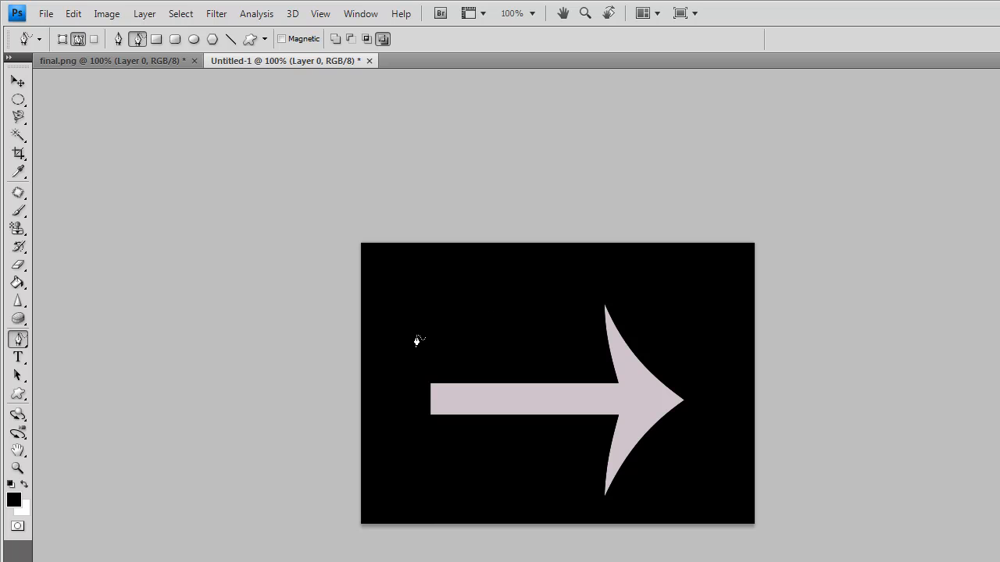
Step: Add a new layer and draw a winding open path of curved segments across the arrow with the Pen tool
click(18, 339)
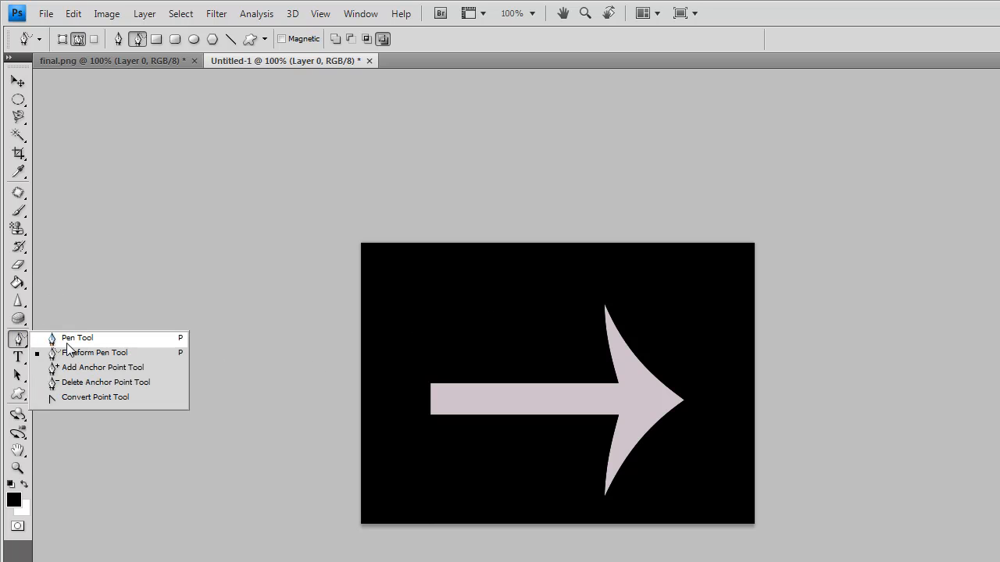
click(68, 340)
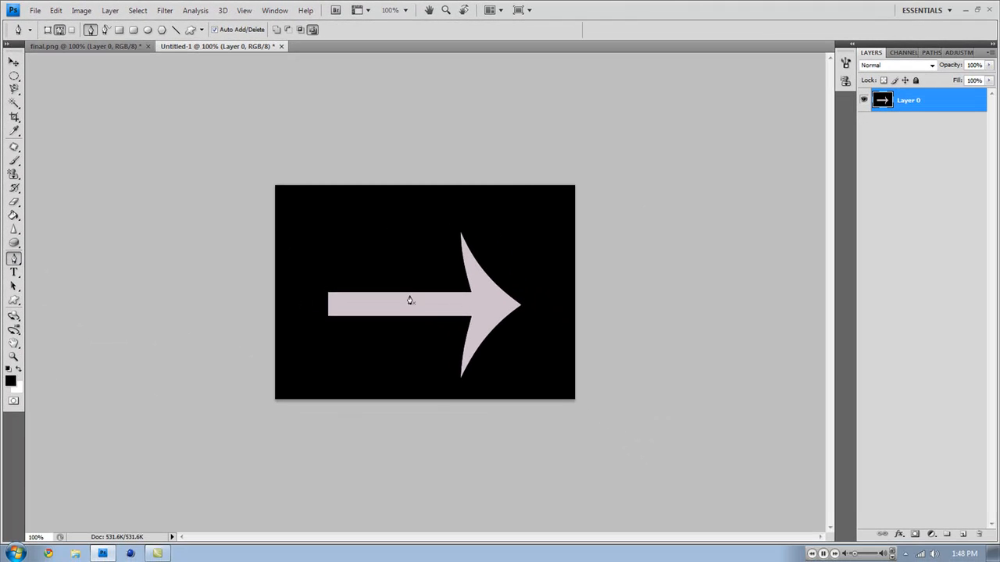
click(963, 534)
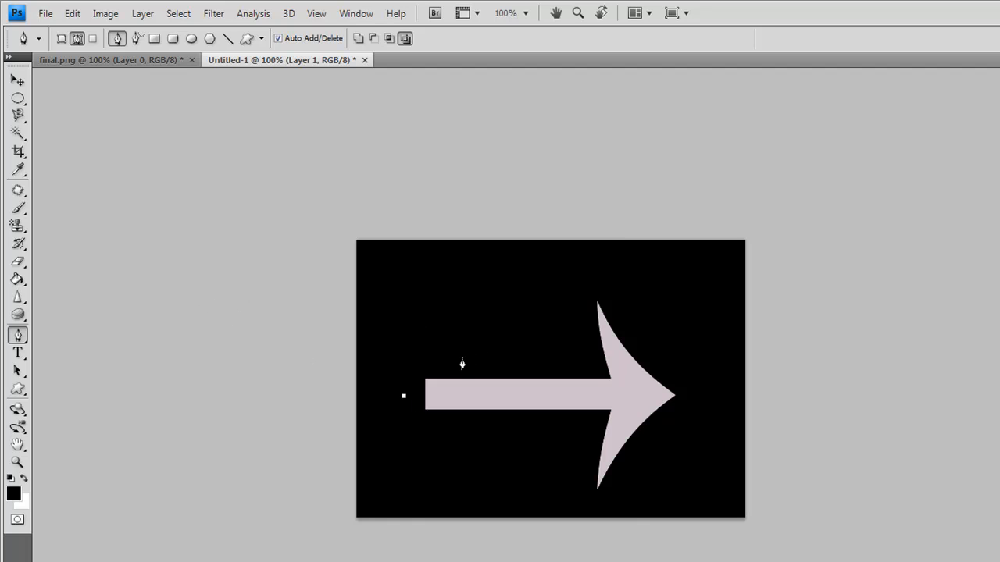
drag(468, 352, 500, 383)
drag(557, 434, 596, 401)
drag(594, 359, 660, 393)
drag(597, 432, 609, 498)
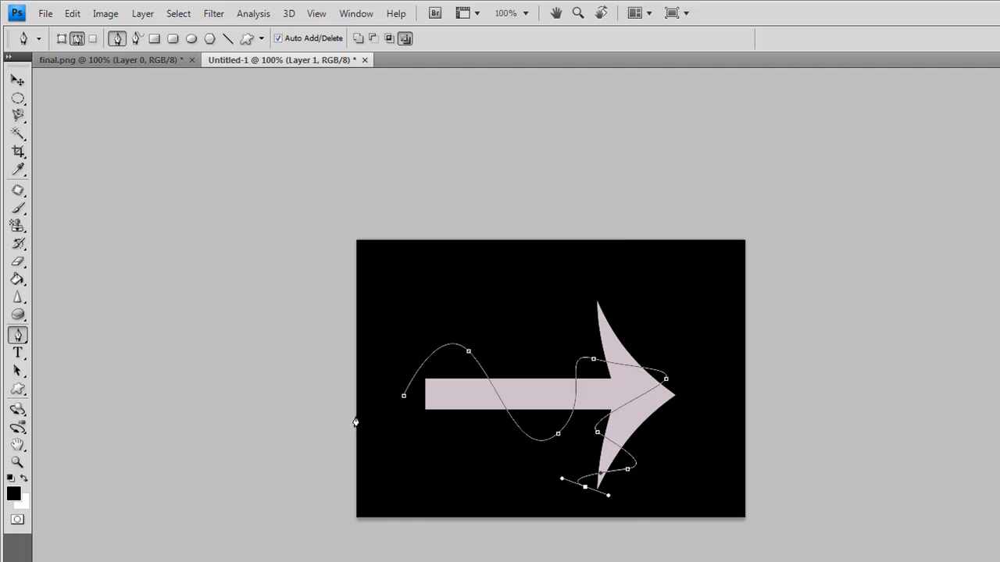
Step: Append the Calligraphic Brushes to the brush presets and set up the thin slanted calligraphic brush at 5 px
click(17, 207)
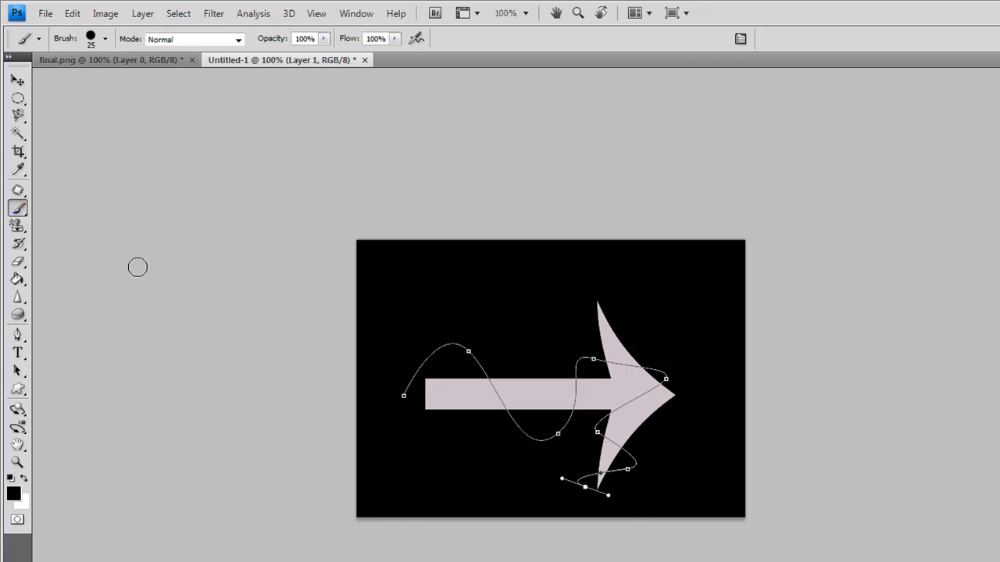
click(104, 38)
click(327, 65)
click(429, 351)
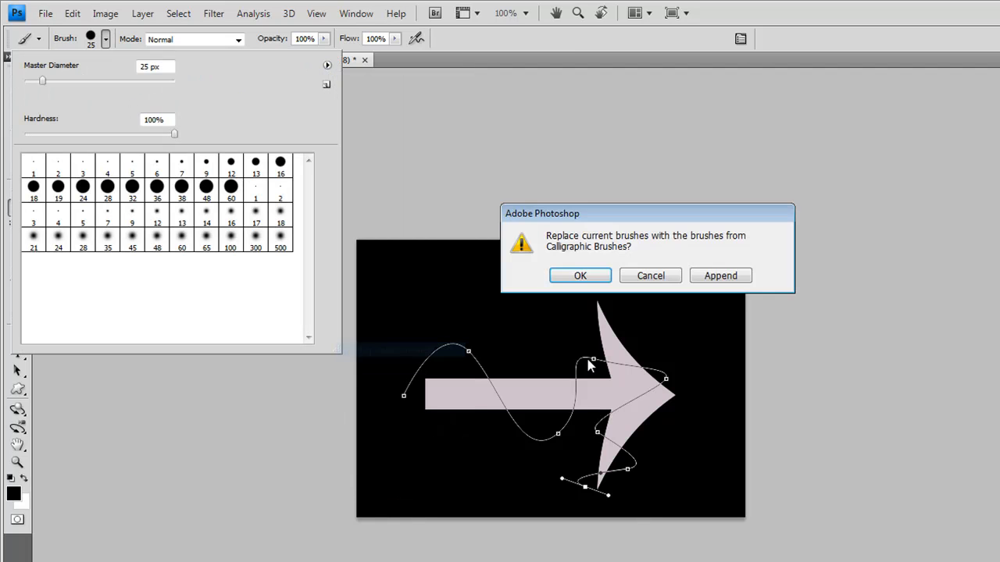
click(720, 278)
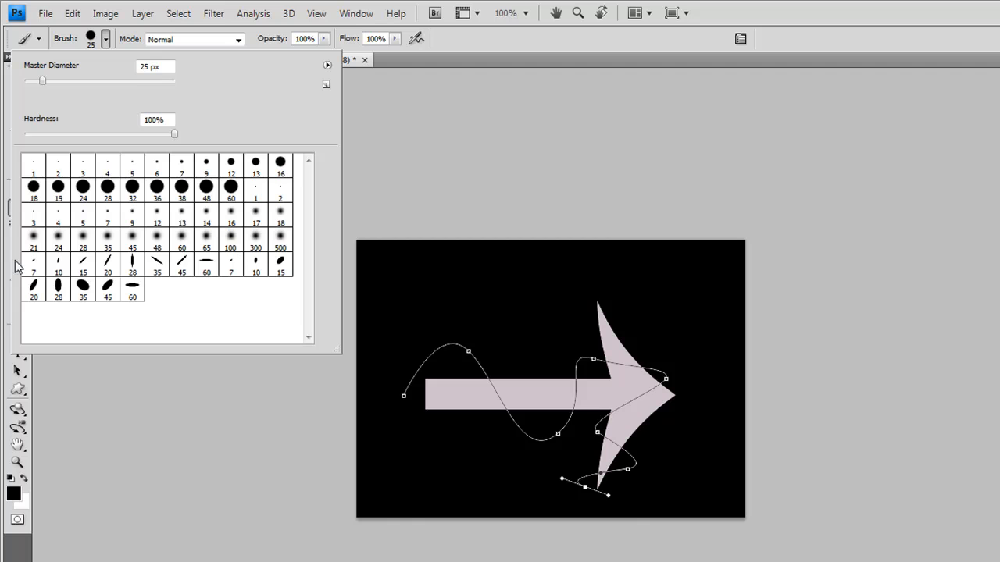
click(90, 270)
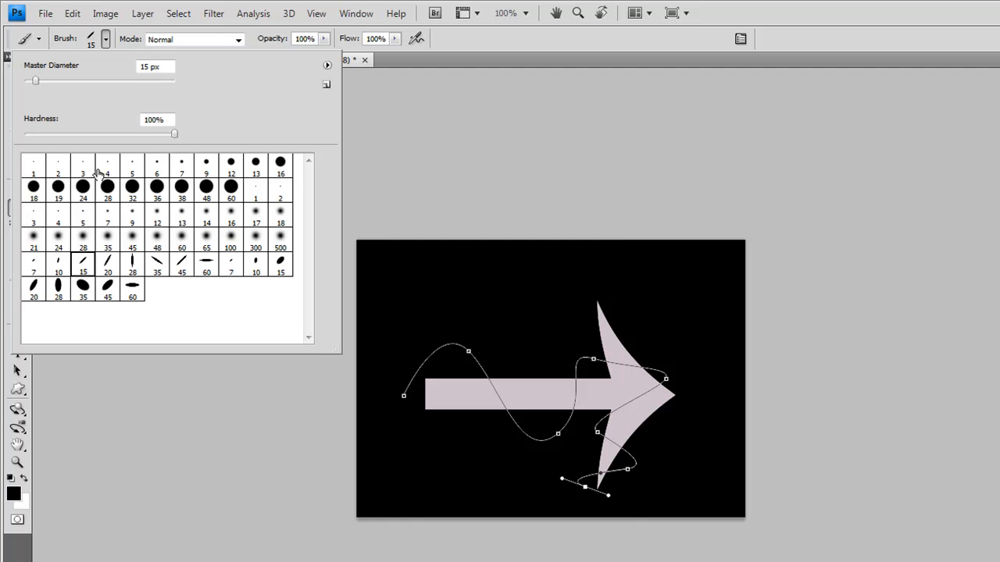
click(63, 41)
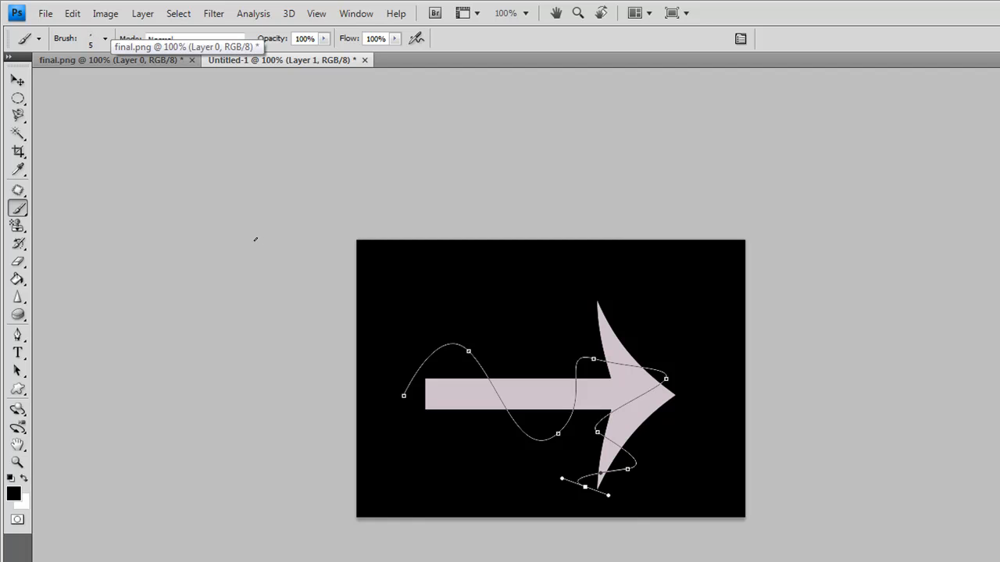
Step: Stroke the winding path with the Brush, keeping Simulate Pressure enabled
click(18, 335)
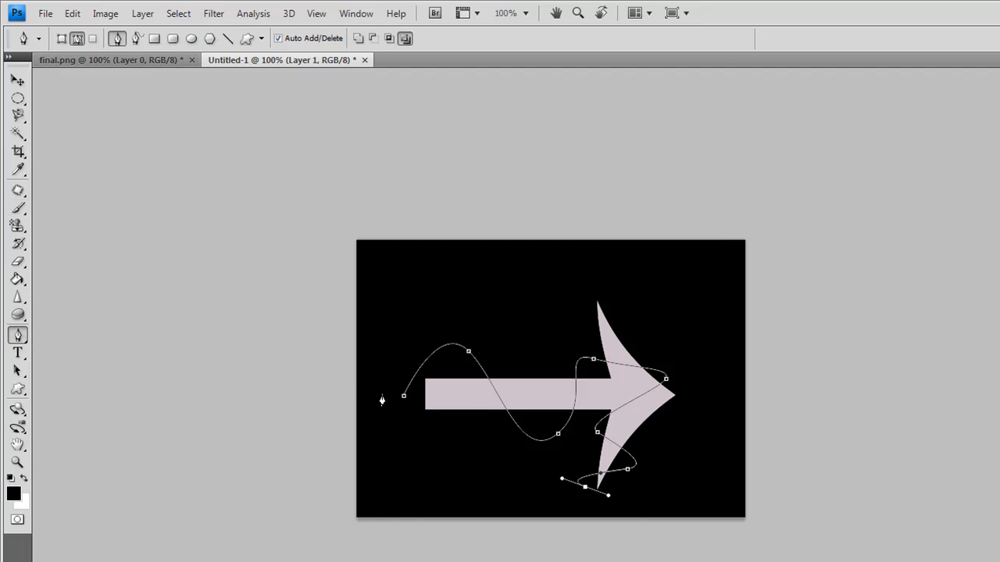
right_click(477, 416)
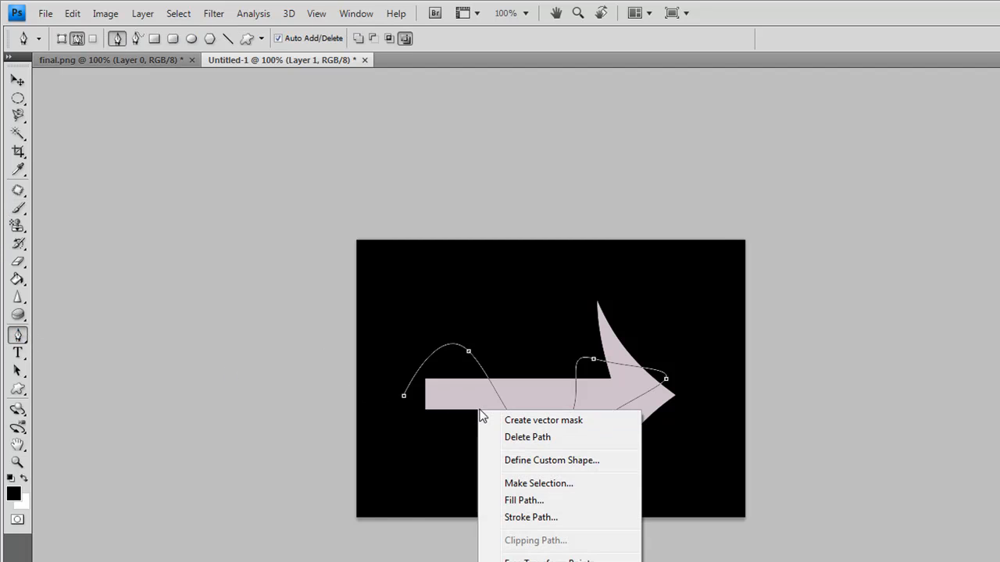
click(555, 518)
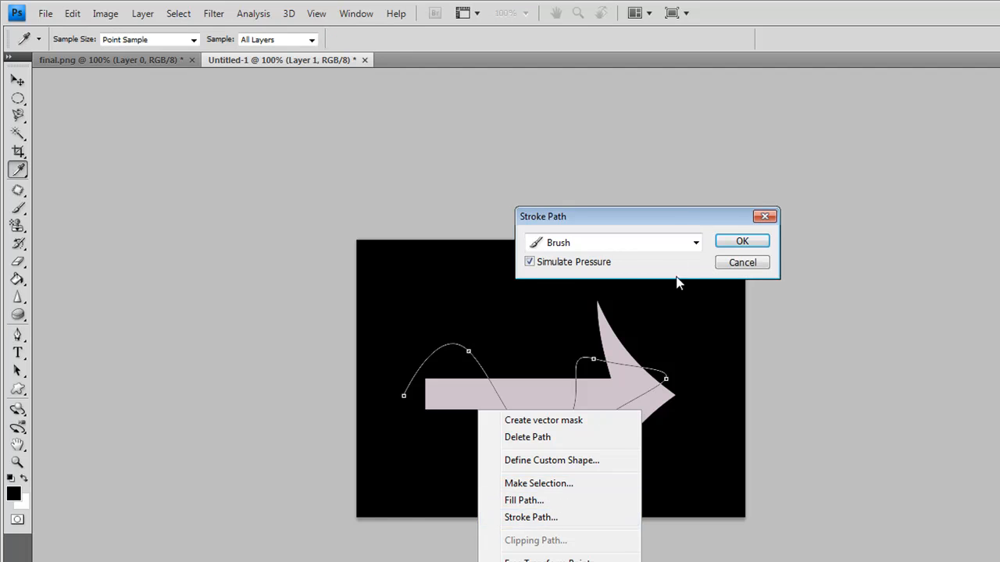
click(615, 248)
click(616, 248)
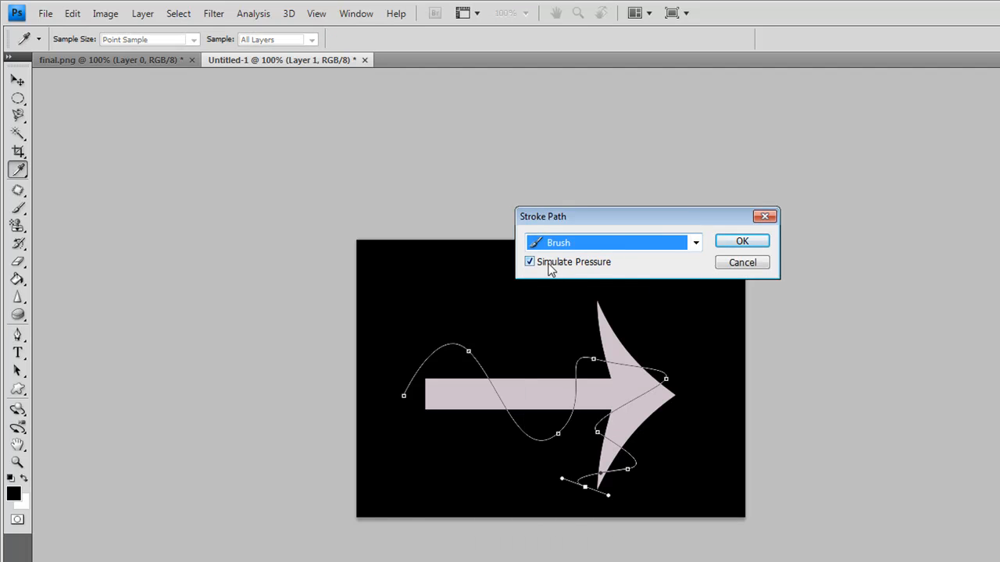
click(742, 242)
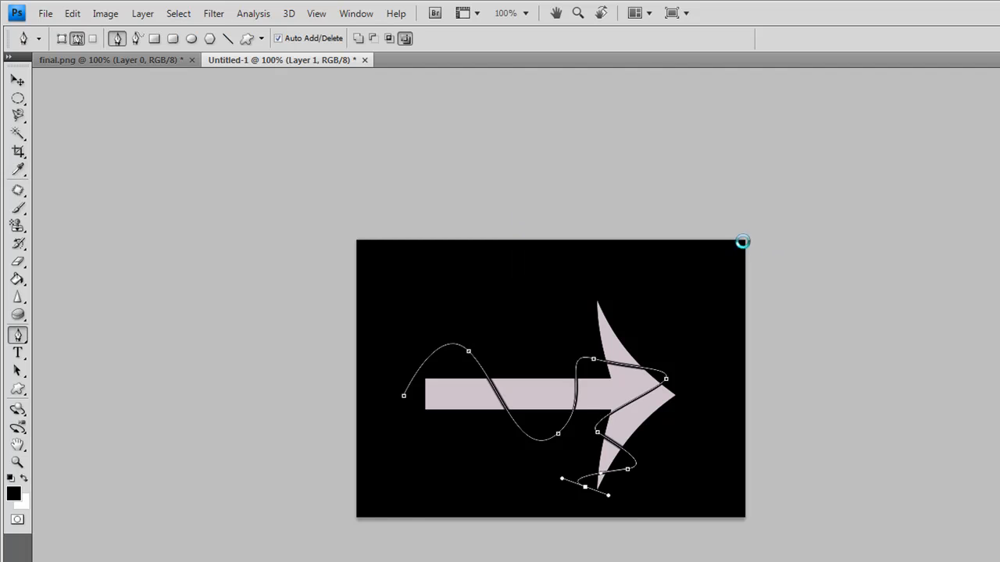
Step: Delete the winding path, keeping its painted brush stroke on Layer 1
click(17, 98)
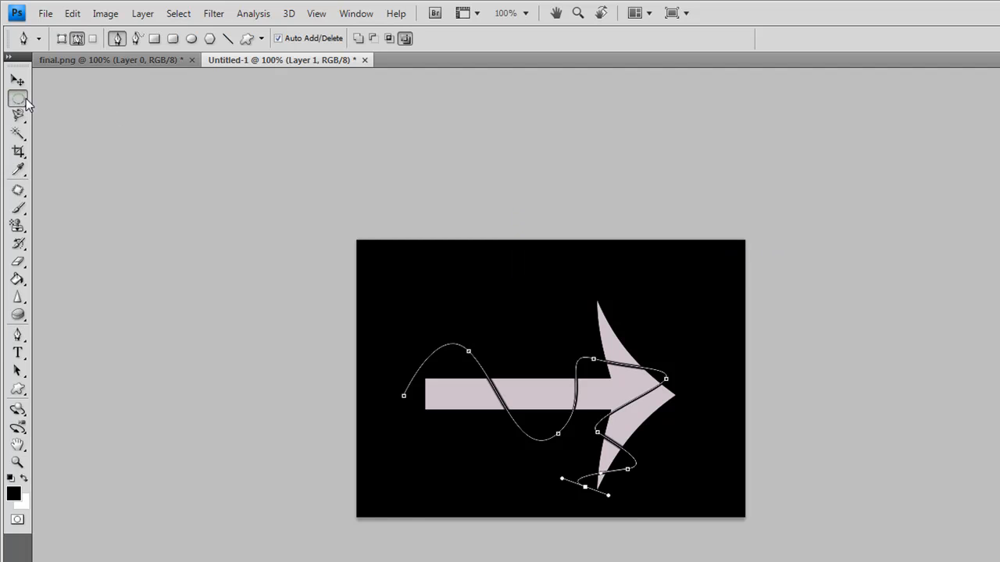
right_click(413, 290)
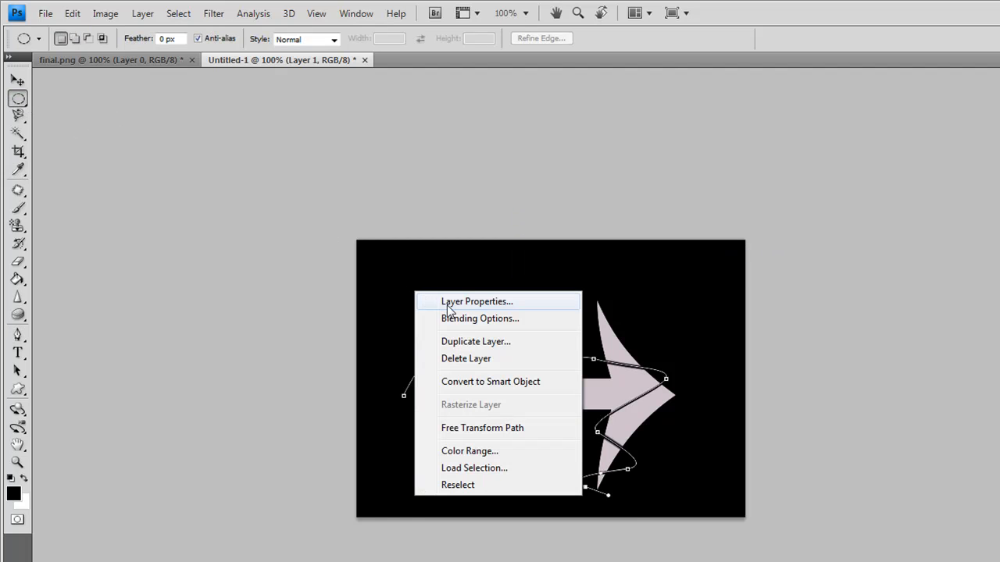
click(26, 336)
click(17, 334)
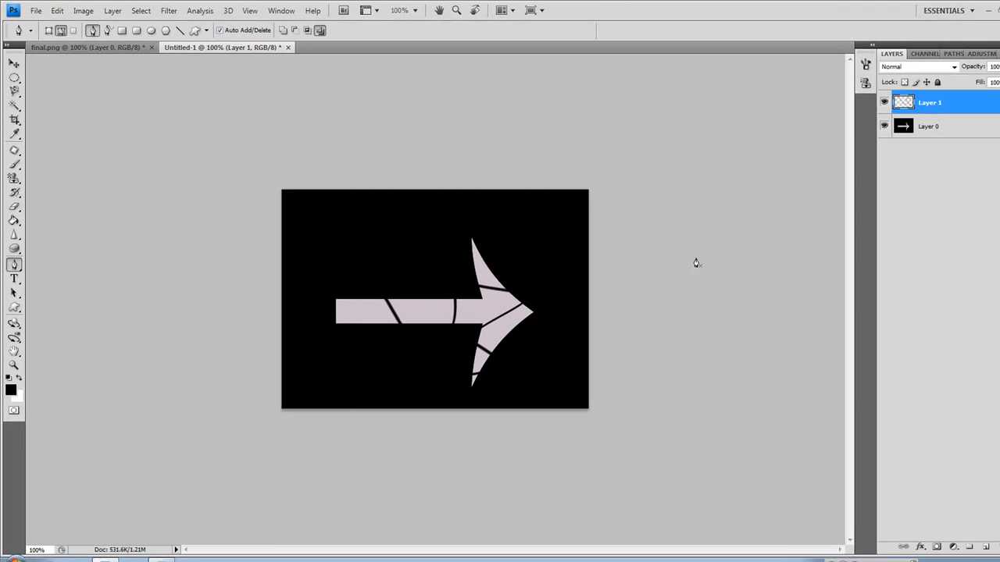
Step: Apply a red Color Overlay layer style at 100% opacity to Layer 1's brush stroke
right_click(903, 100)
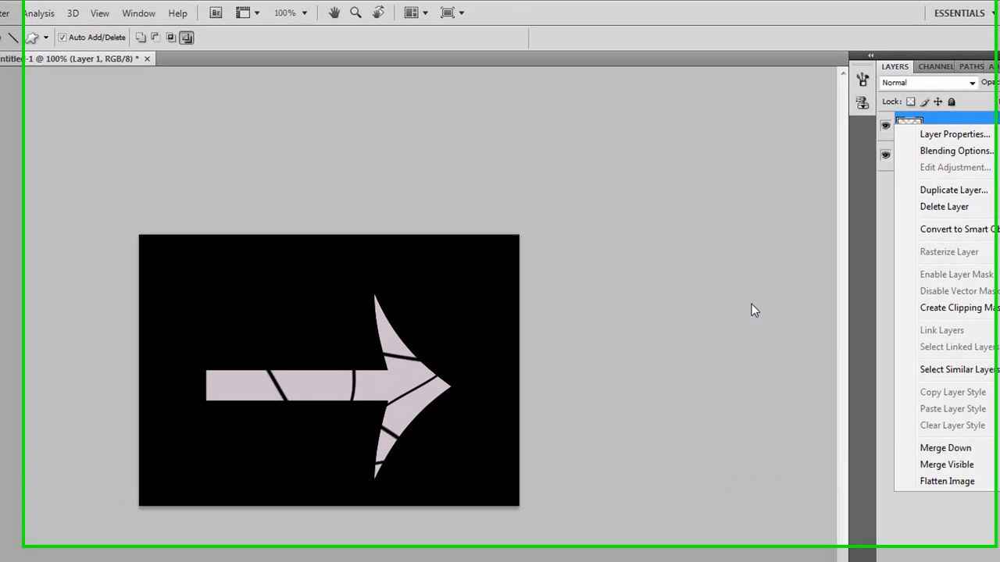
click(545, 407)
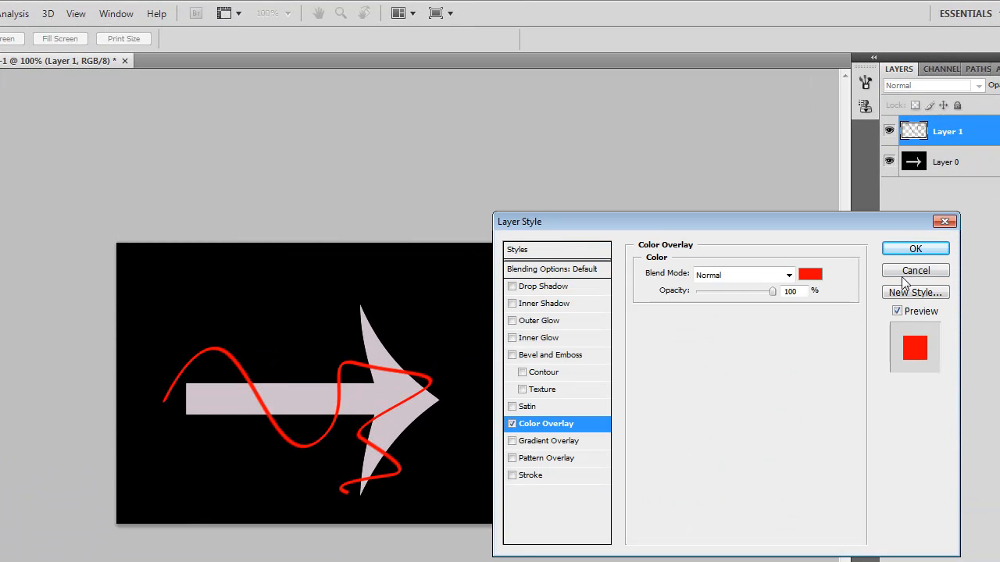
click(922, 249)
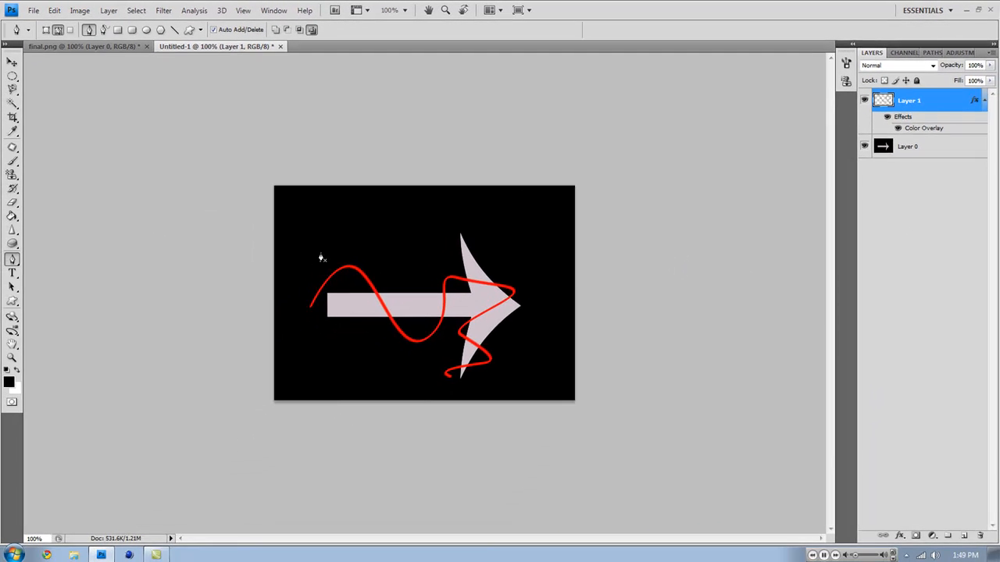
Step: Erase parts of the red stroke where it crosses the arrow's shaft and head, using 25 px and 10 px eraser brushes
click(14, 201)
key(bracketleft)
key(bracketleft)
key(bracketleft)
key(bracketleft)
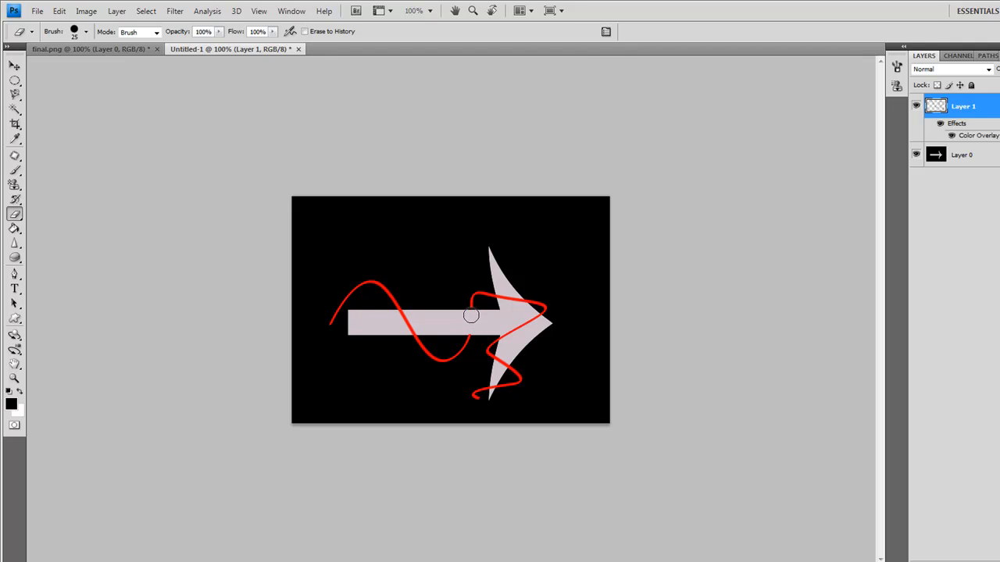
drag(470, 319, 478, 345)
key(ctrl+z)
key(bracketleft)
key(bracketleft)
key(bracketleft)
Step: Add a Drop Shadow to Layer 1 with 100% opacity, 0 px distance and 5 px size
right_click(956, 109)
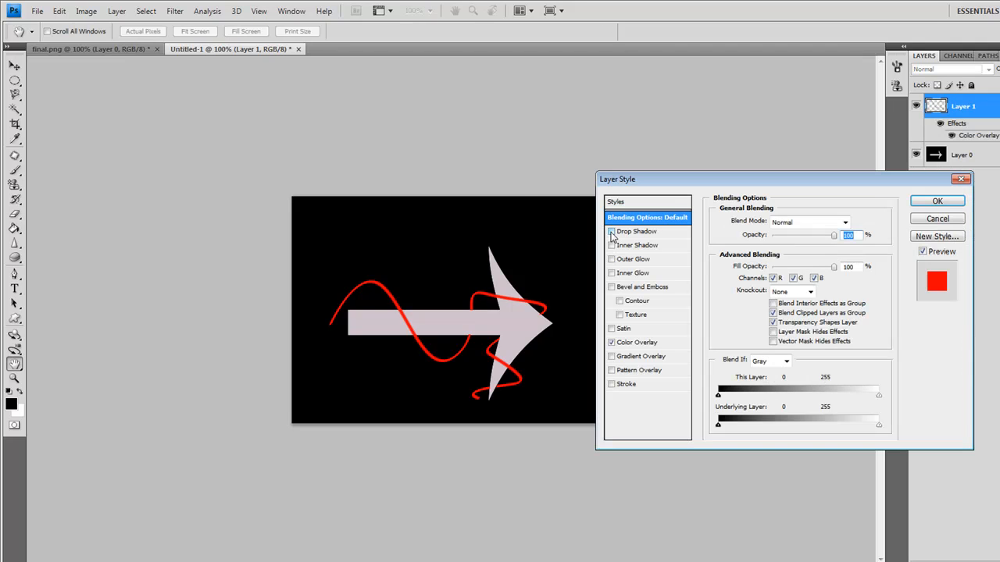
click(613, 233)
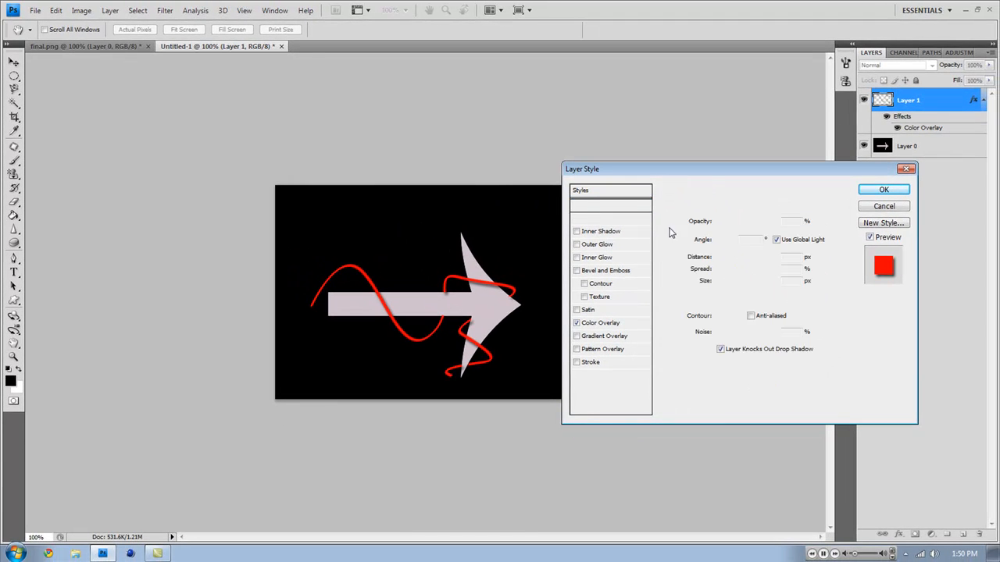
drag(762, 228, 775, 225)
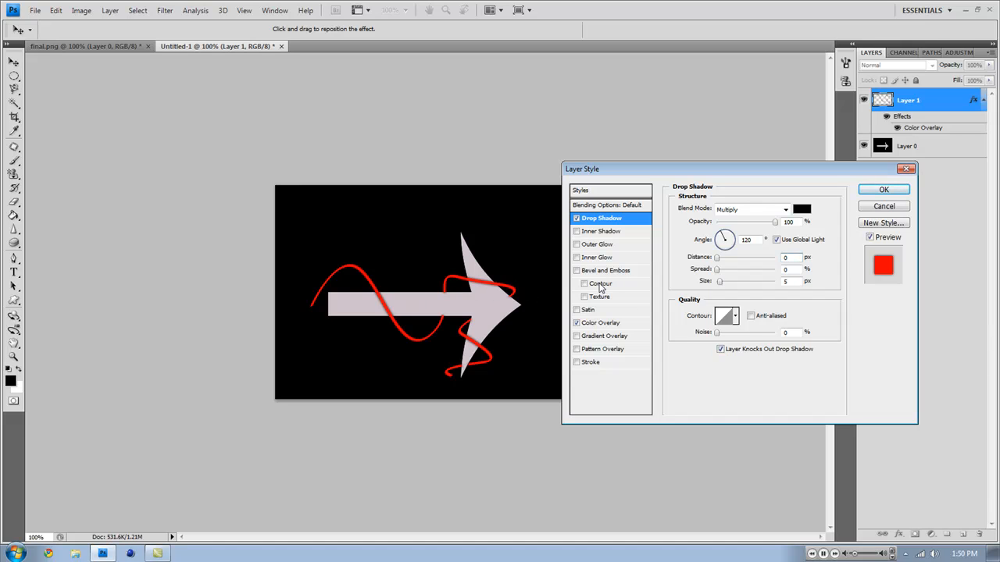
Step: Add an Outer Glow to the stroke and set its colour to dark red #a20808
click(577, 247)
click(594, 245)
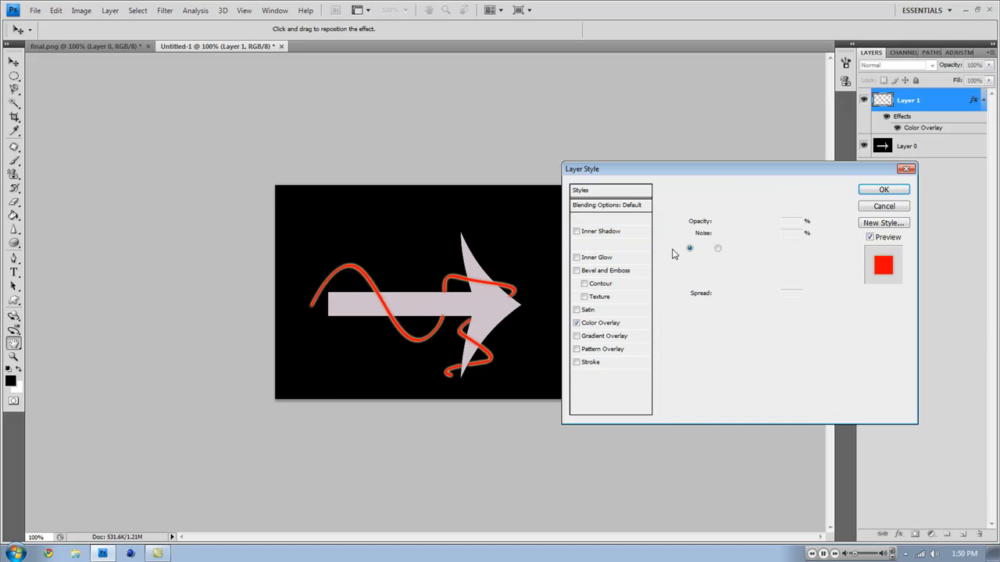
click(701, 248)
drag(868, 208, 864, 166)
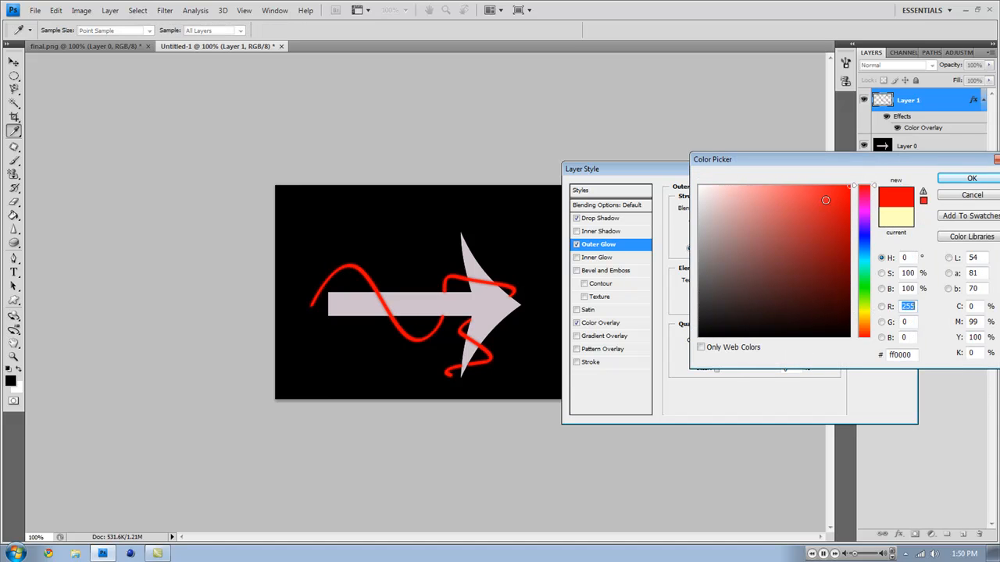
click(864, 207)
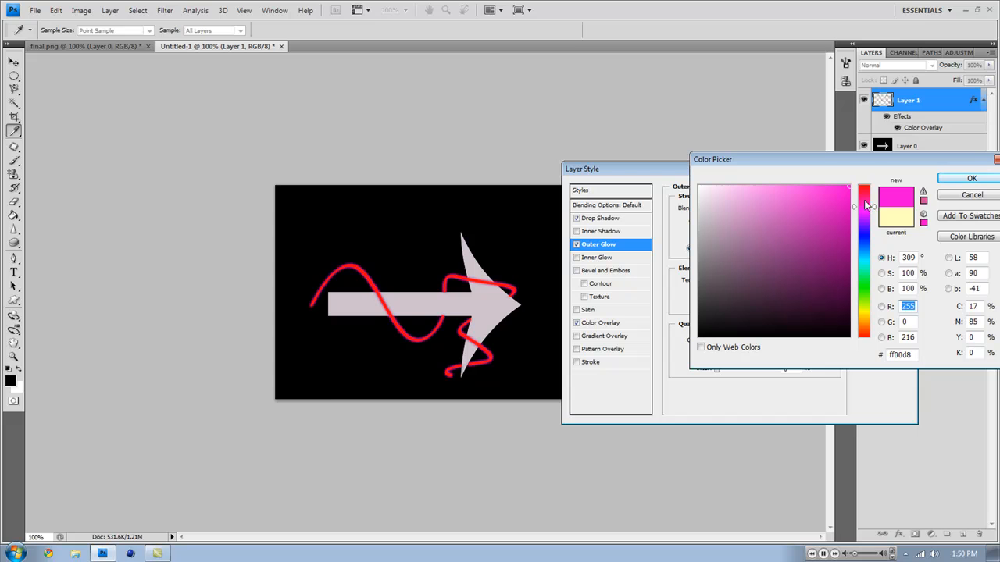
click(867, 184)
drag(817, 208, 842, 240)
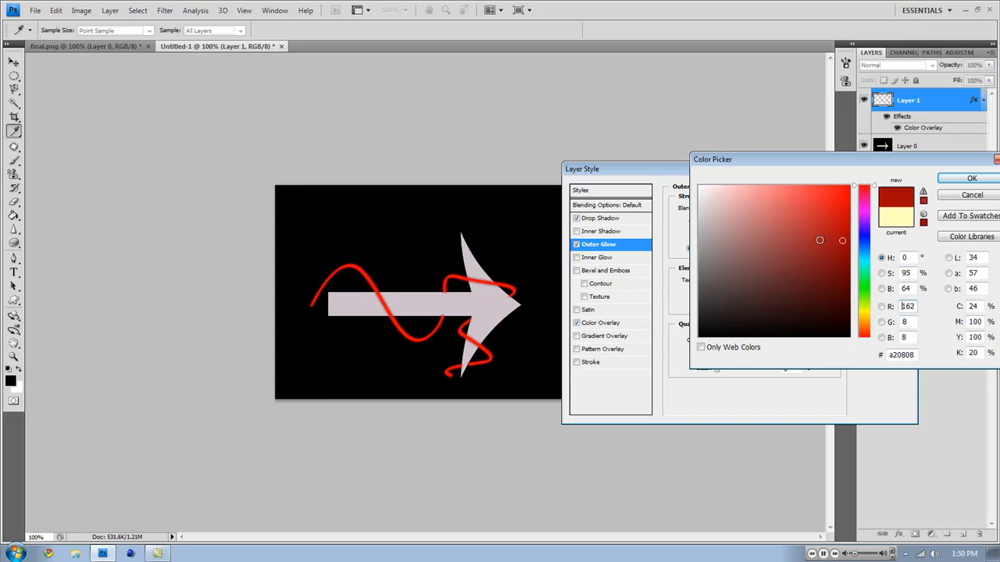
click(949, 179)
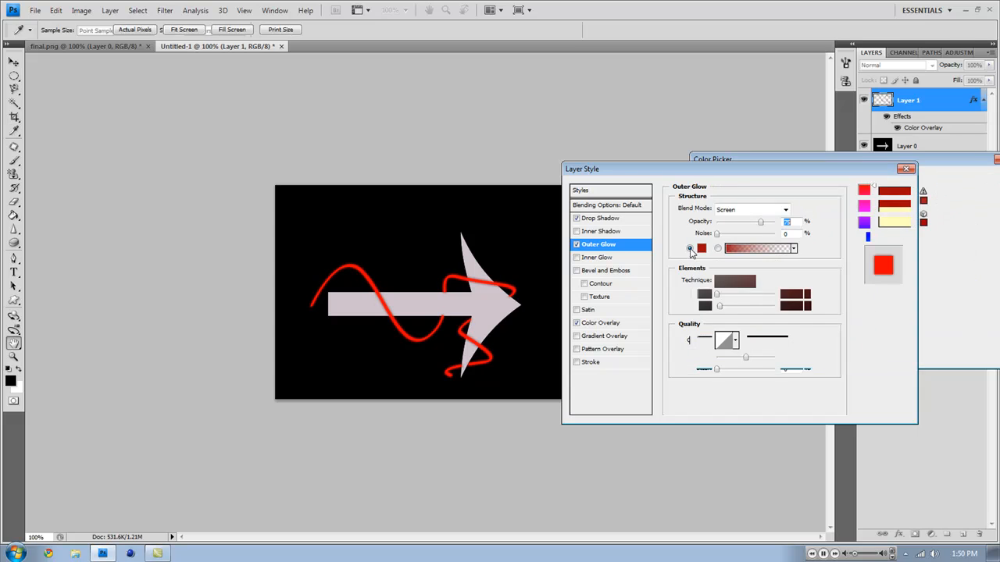
Step: Preview the Bevel and Emboss and Satin effects on the stroke by switching them on and off
click(576, 271)
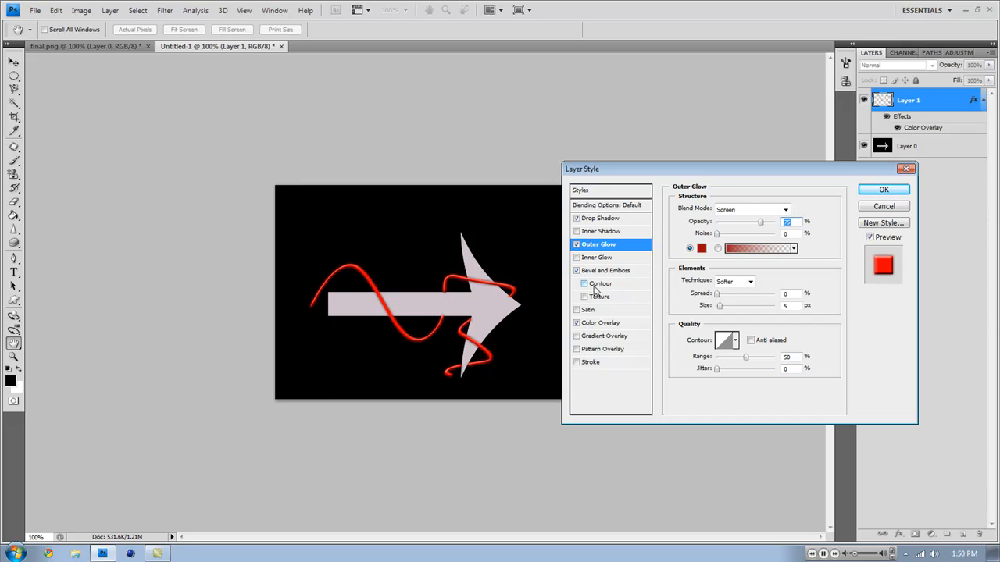
click(577, 271)
click(576, 271)
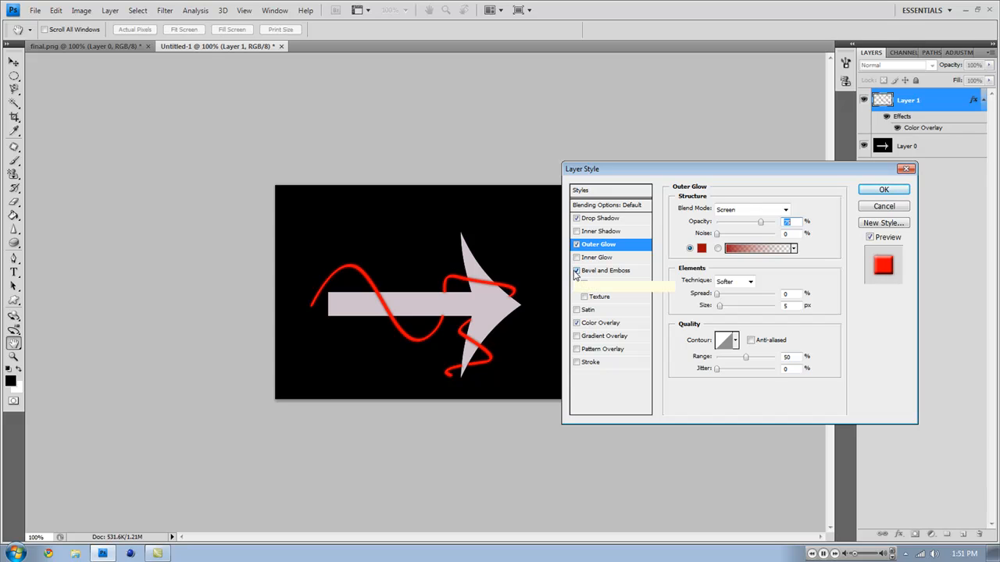
click(576, 310)
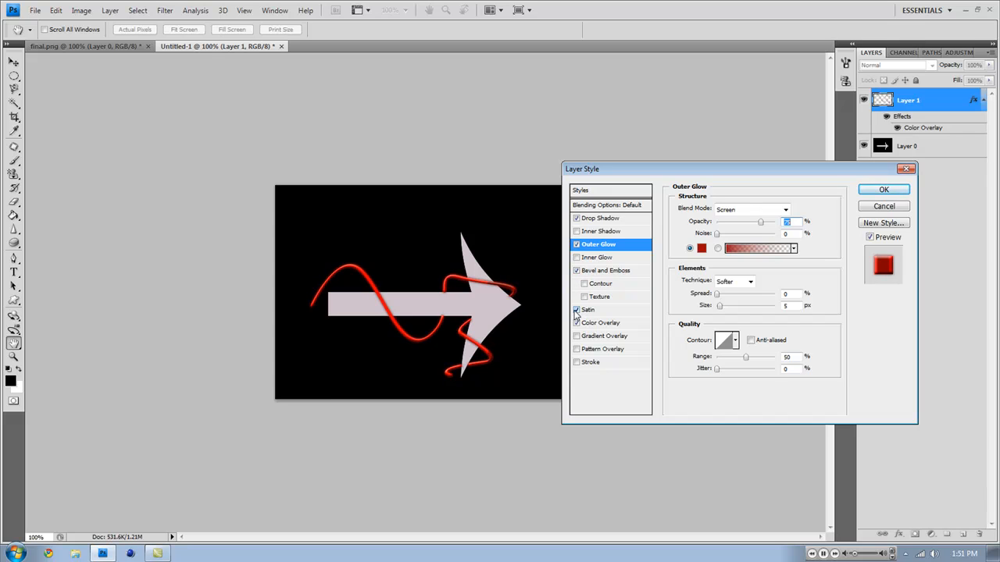
click(577, 310)
click(576, 310)
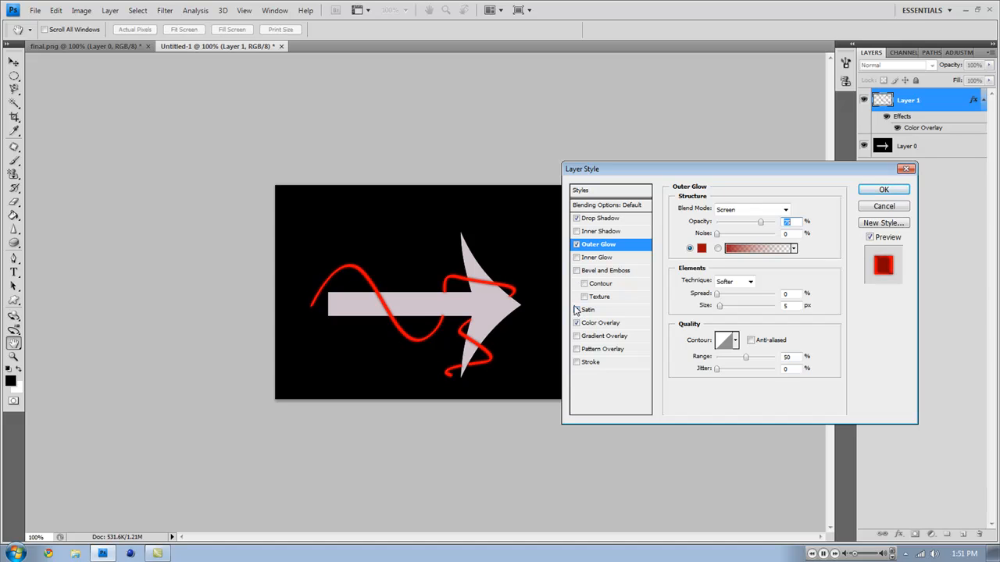
Step: Enable the Satin effect at 2% opacity and look at its Gaussian contour curve without changing it
click(588, 310)
drag(746, 223, 712, 227)
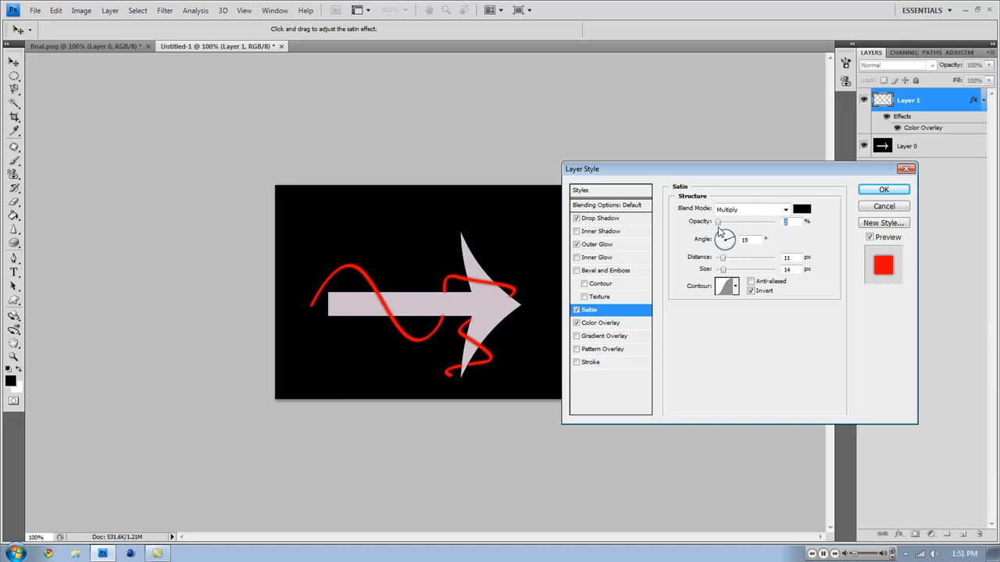
click(726, 286)
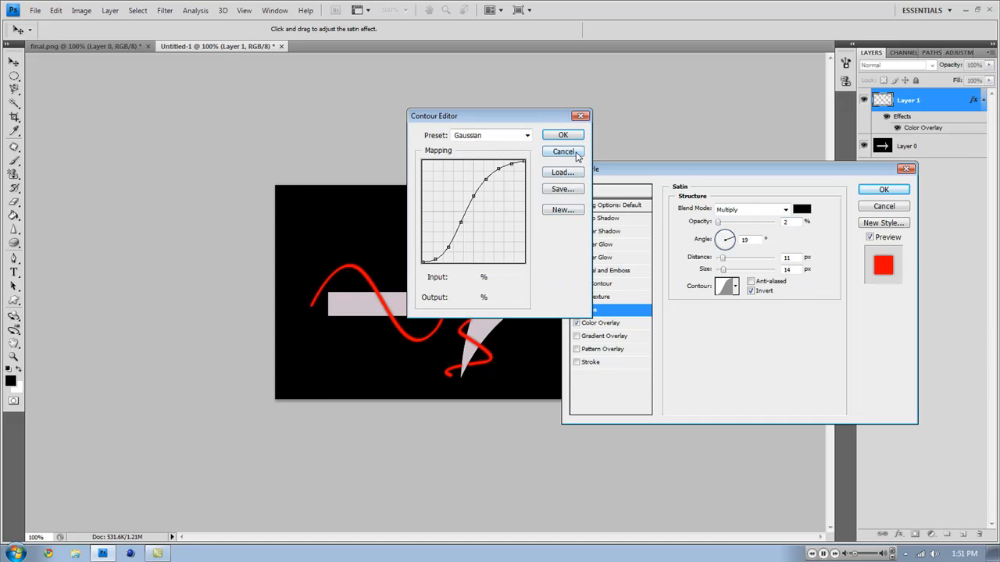
click(579, 155)
Step: Give the Satin effect the stepped contour preset and 44% opacity, and discard the pending layer style changes
click(736, 287)
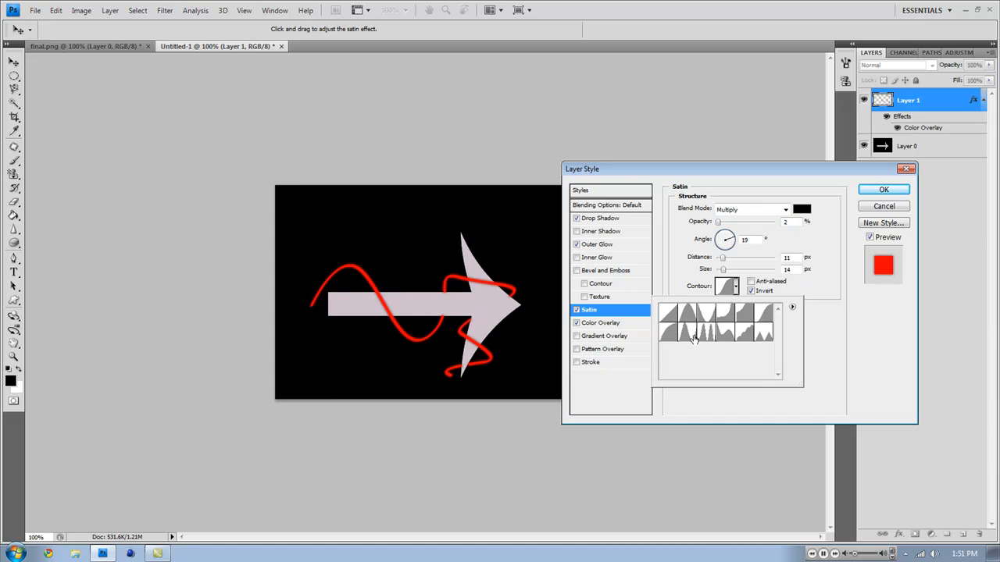
click(739, 340)
click(821, 337)
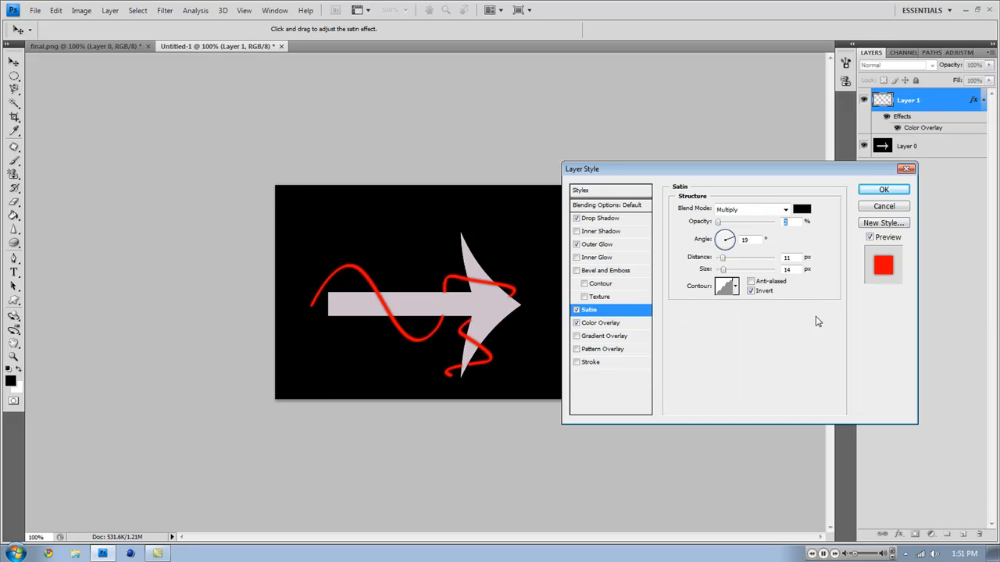
click(728, 222)
drag(728, 224, 751, 234)
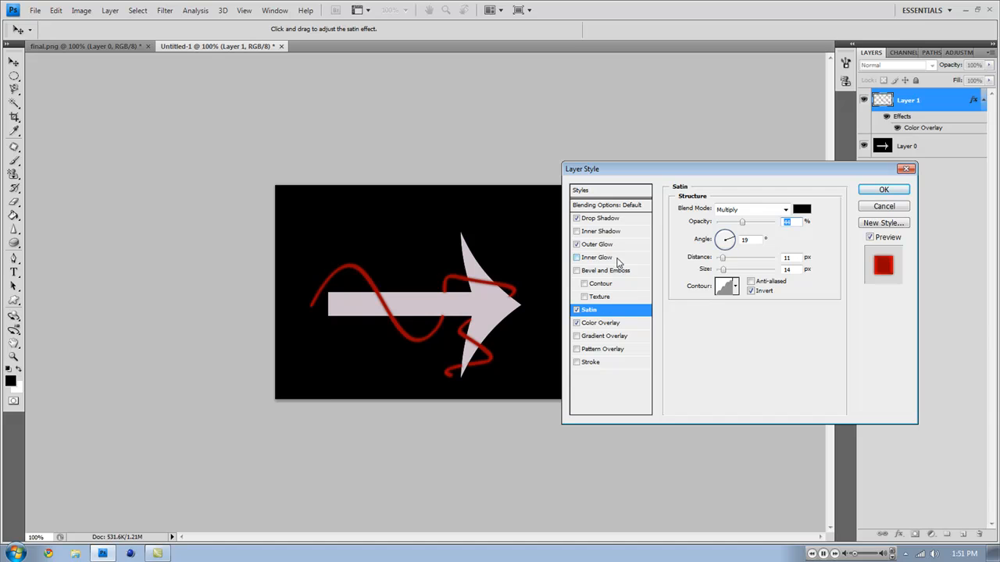
click(883, 206)
Step: Delete Layer 1 with the red stroke, leaving only the arrow layer
key(e)
right_click(906, 100)
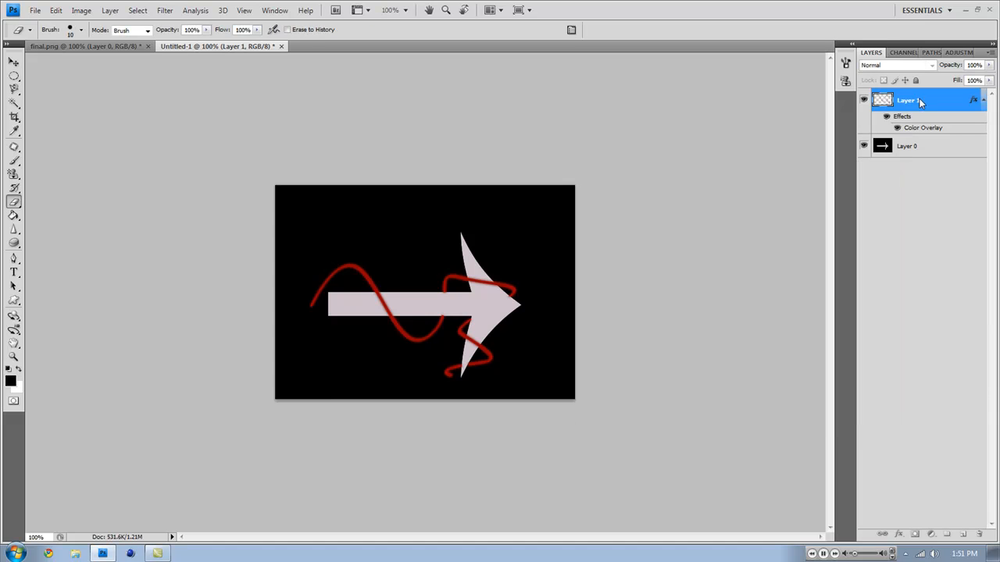
click(914, 163)
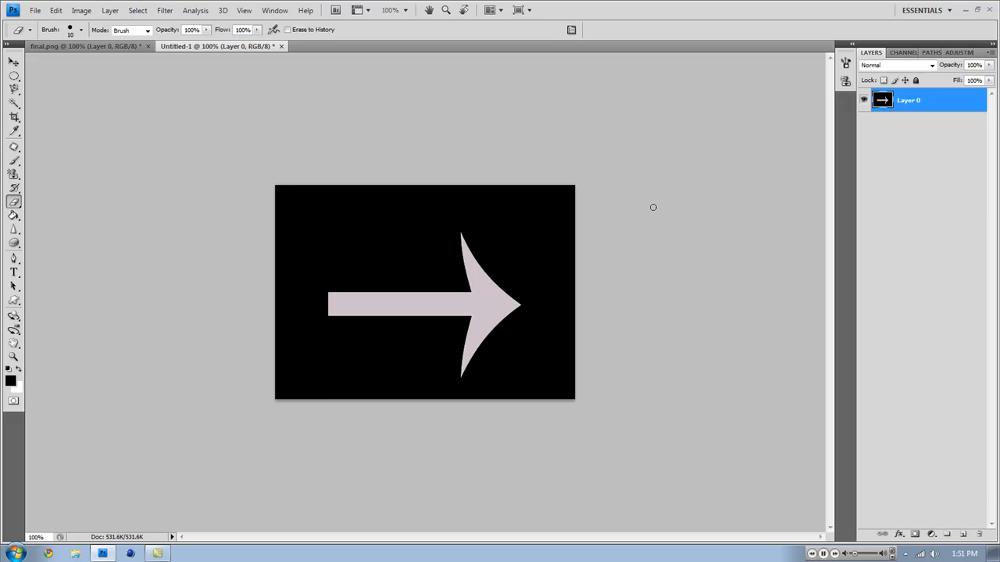
Step: Add the horizontal text "DarkDesigns" above the arrow with the Type tool
click(14, 272)
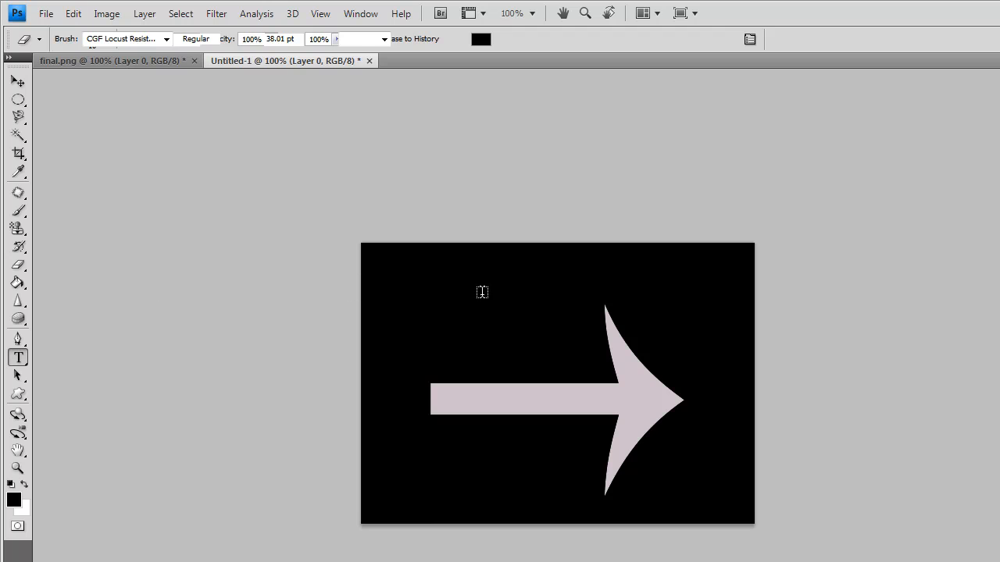
click(544, 296)
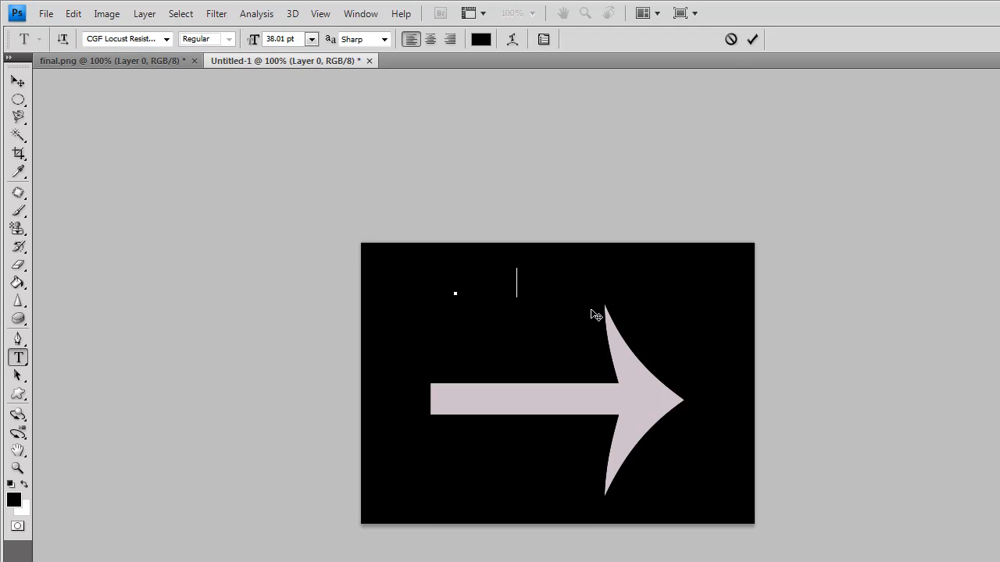
text(test)
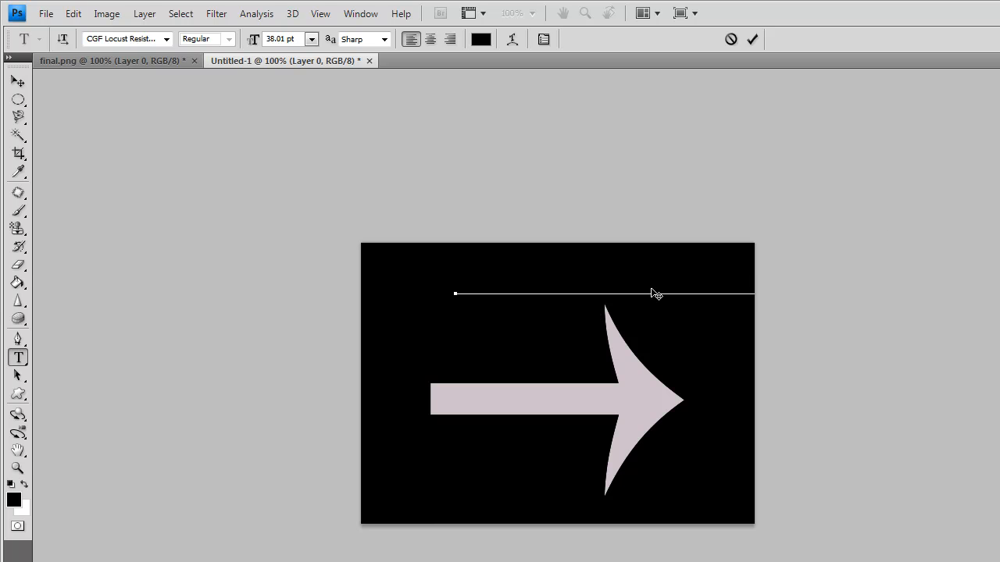
Step: Recolour the whole DarkDesigns text to salmon #ff7c7c and reposition it so it fits inside the canvas above the arrow
key(ctrl+a)
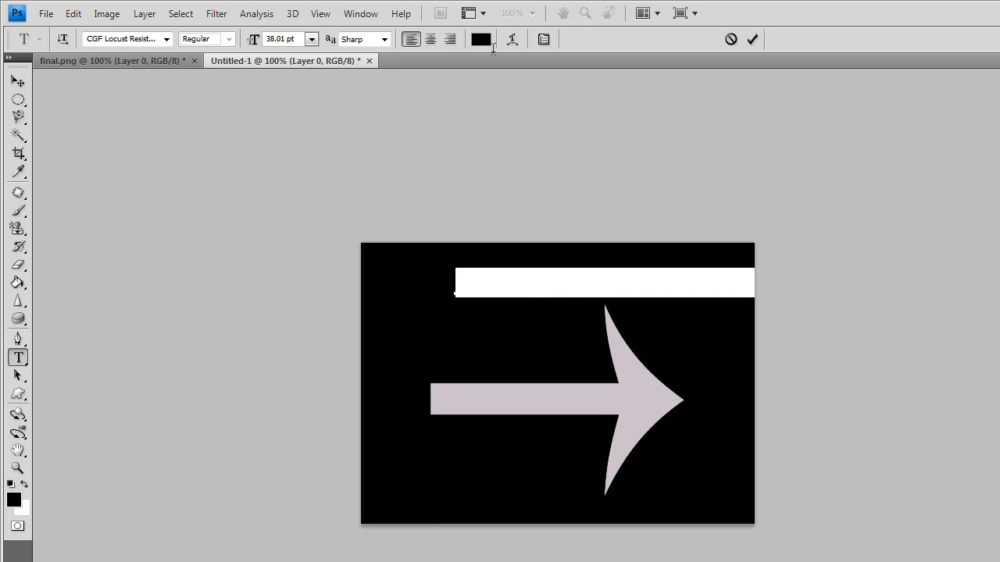
click(481, 39)
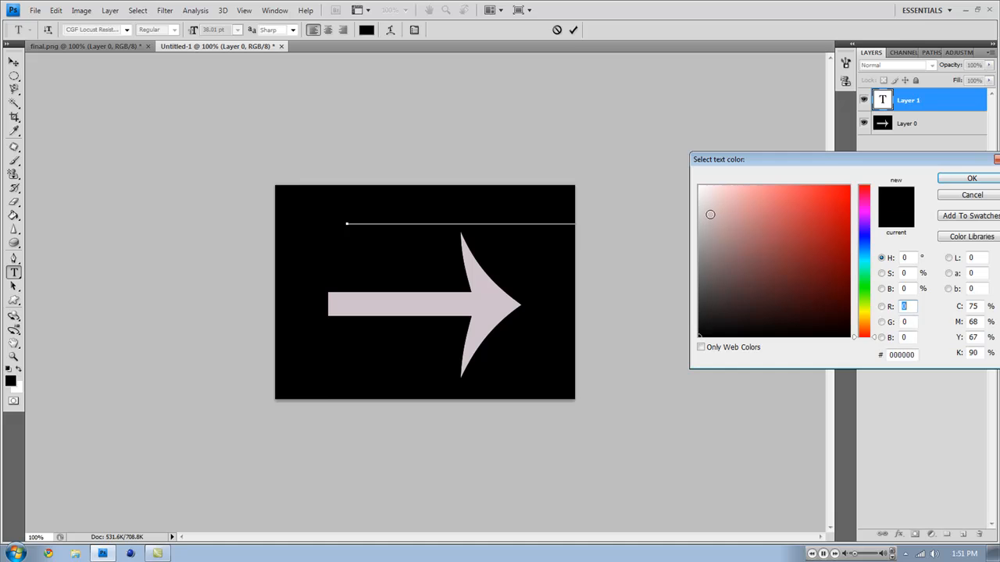
drag(710, 214, 776, 183)
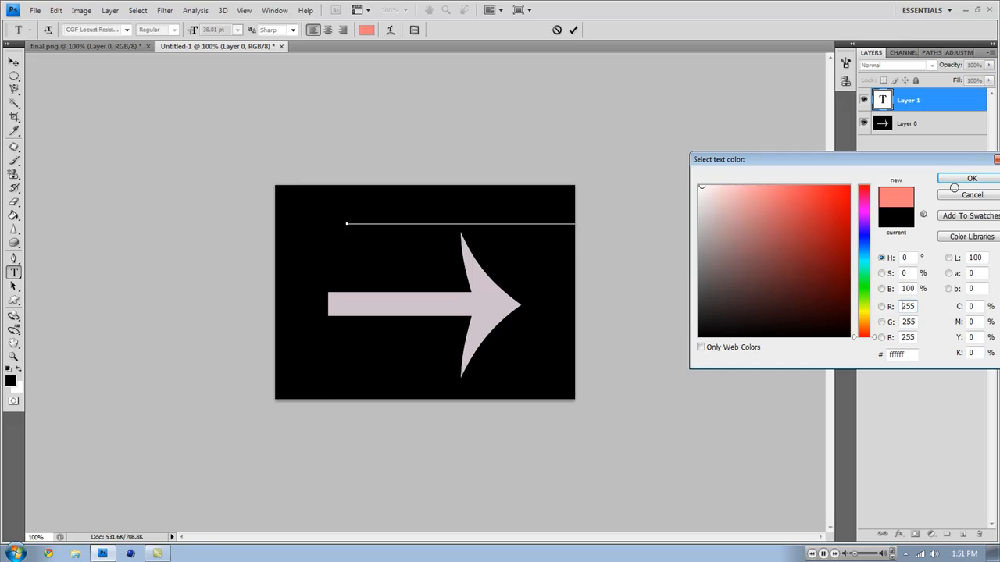
click(962, 181)
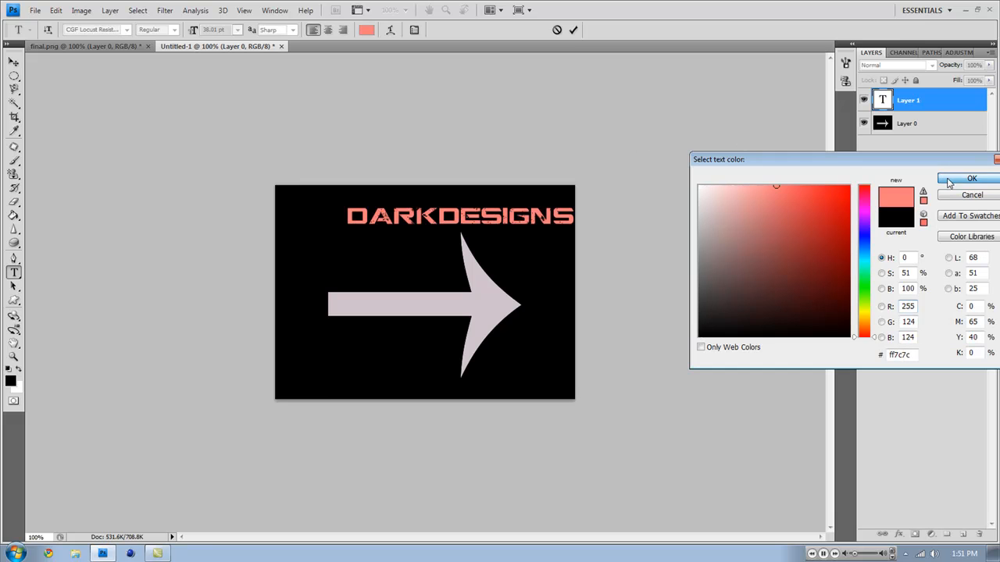
drag(550, 304, 527, 320)
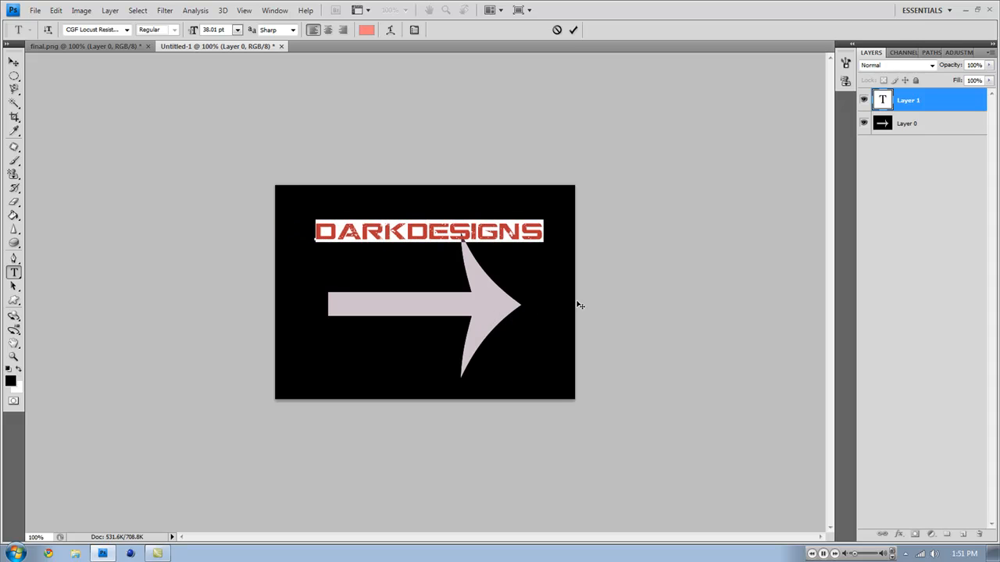
click(573, 31)
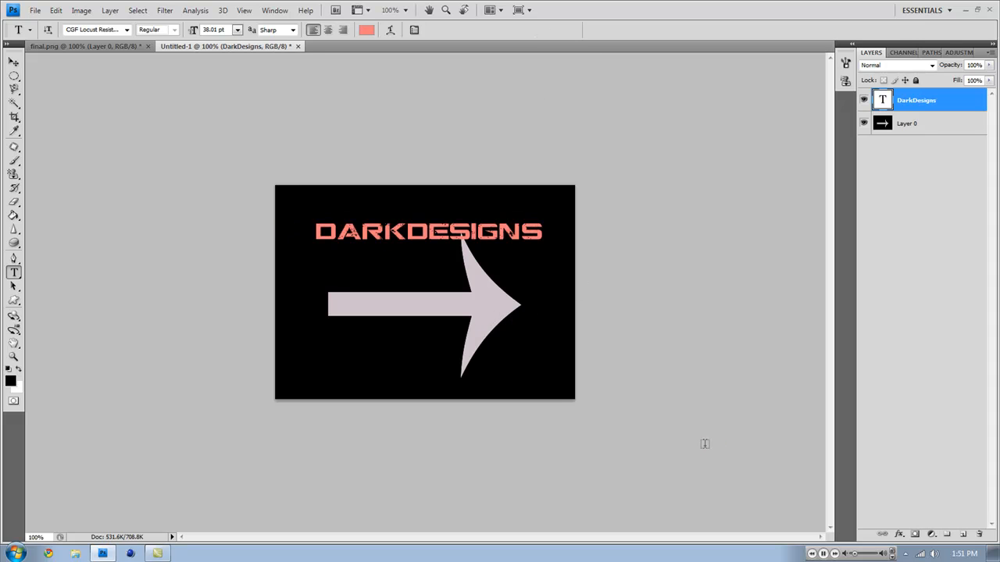
Step: Delete the DarkDesigns text layer
right_click(923, 109)
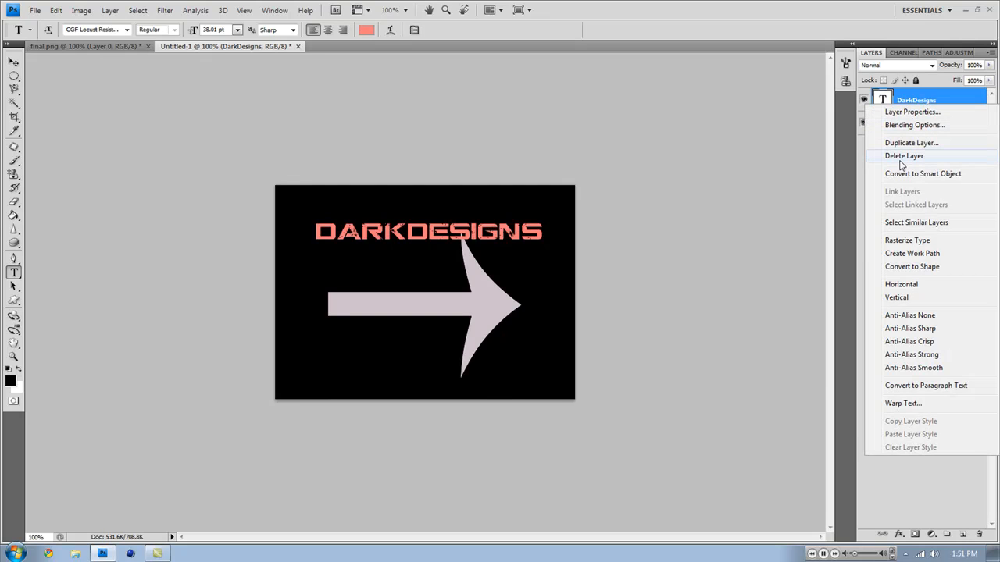
click(903, 156)
Step: Create a text-shaped selection reading "DarkDesigns" above the arrow's shaft with the Horizontal Type Mask tool
click(15, 272)
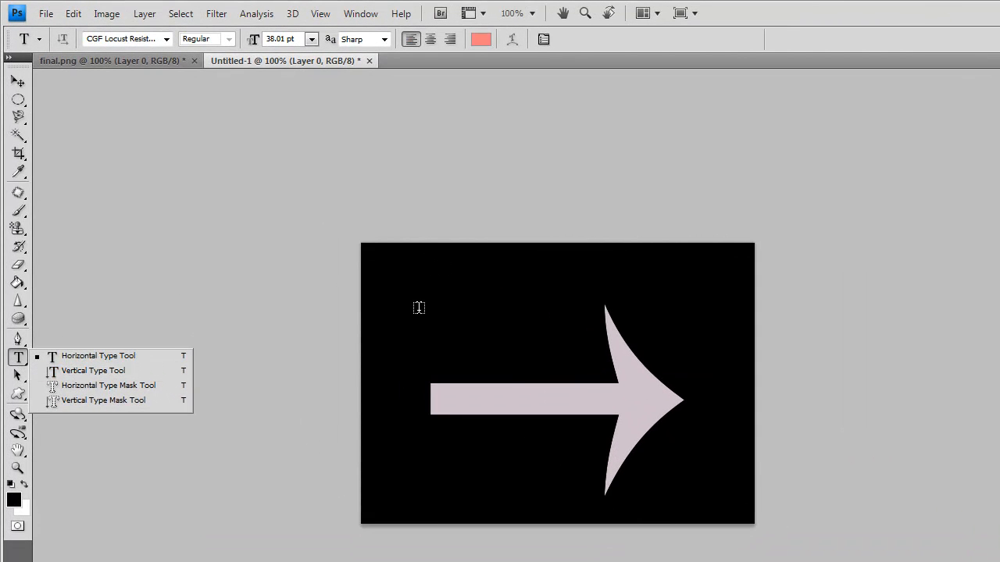
click(119, 388)
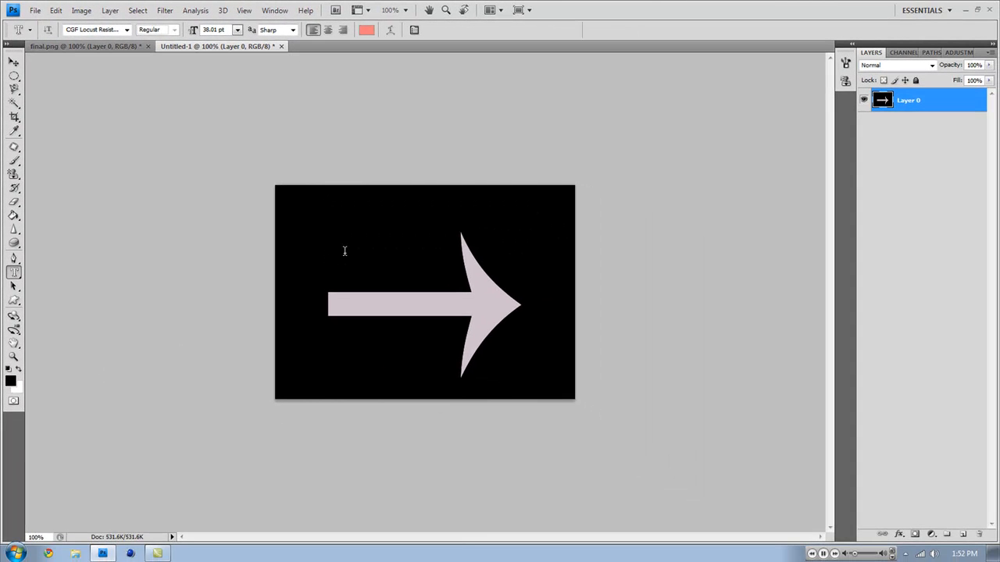
click(327, 258)
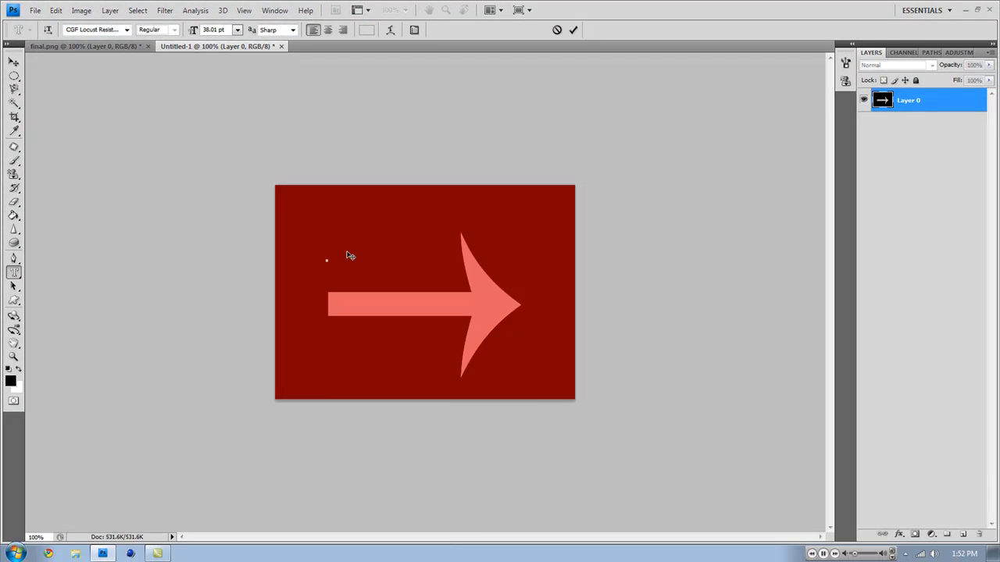
text(exte)
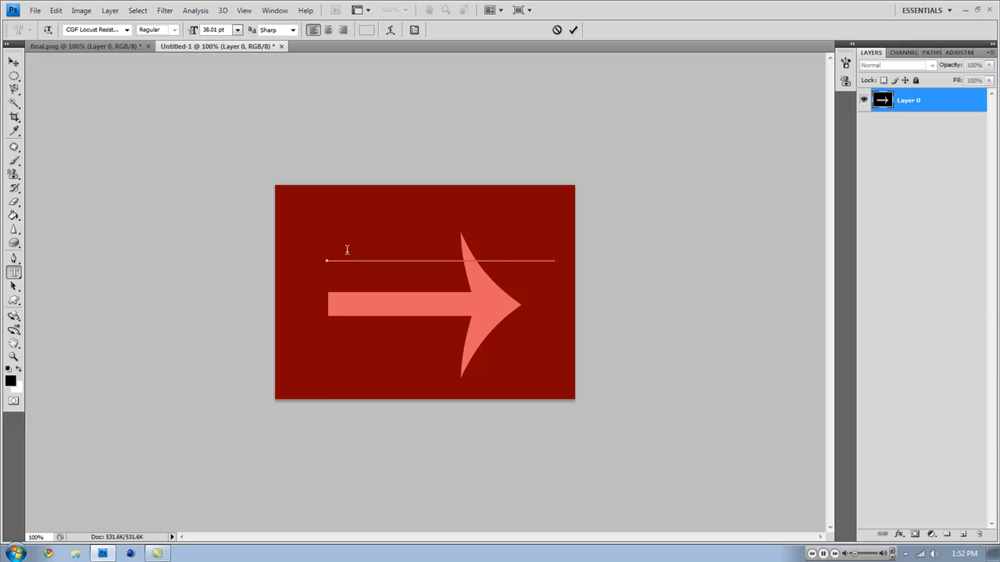
click(574, 31)
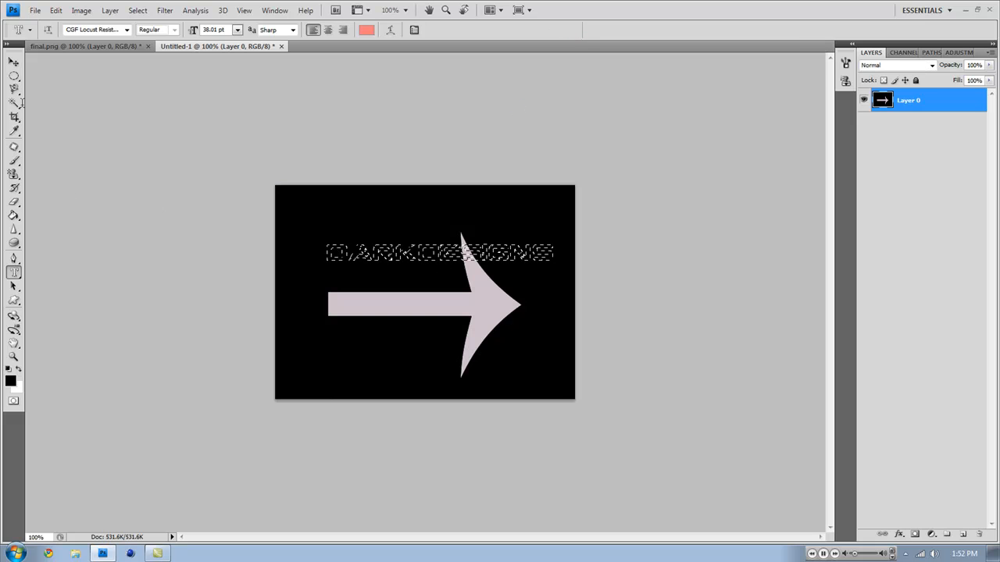
Step: Turn off the Move tool's transform controls and deselect the text-shaped selection
key(v)
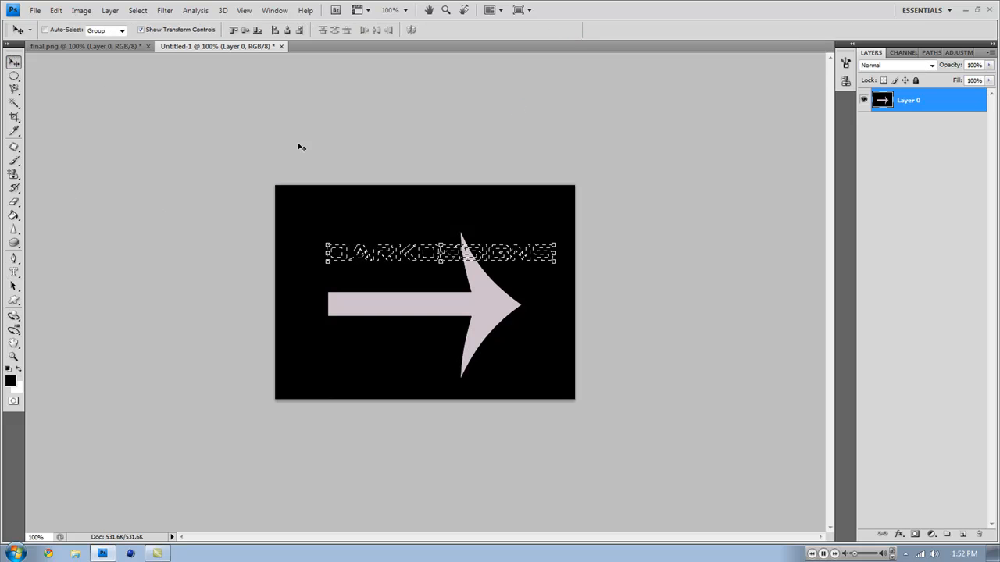
click(141, 30)
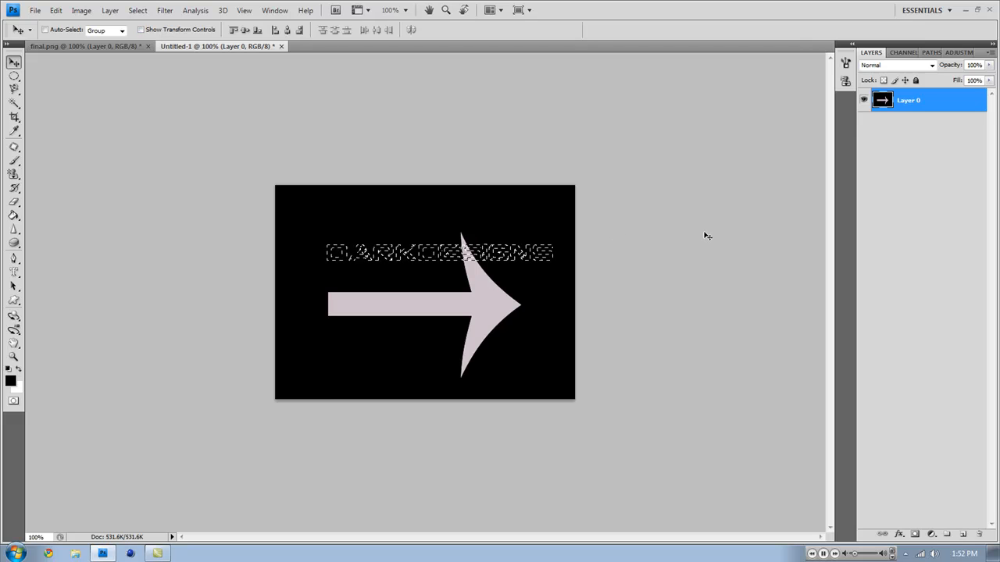
drag(490, 290, 508, 257)
key(m)
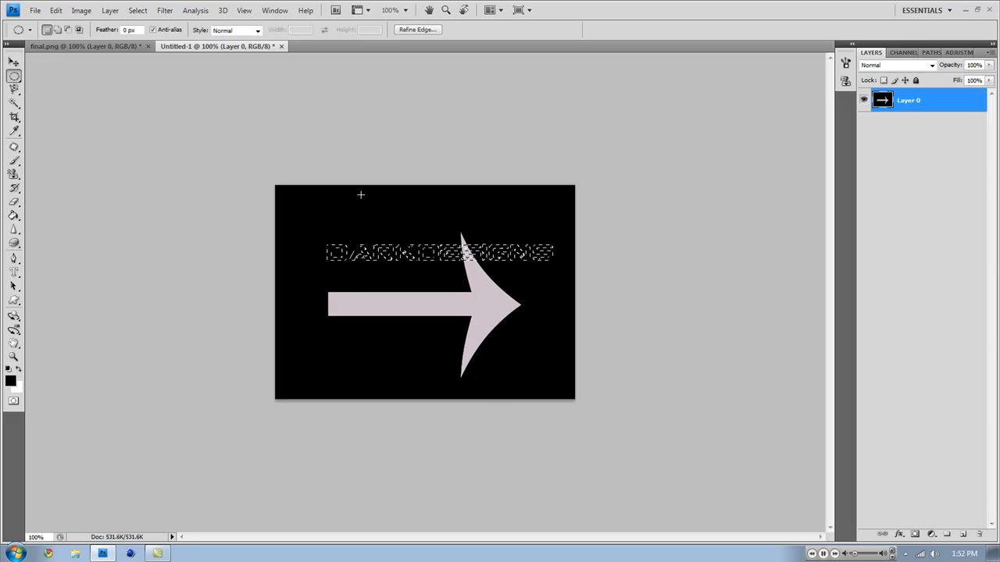
right_click(364, 199)
click(369, 203)
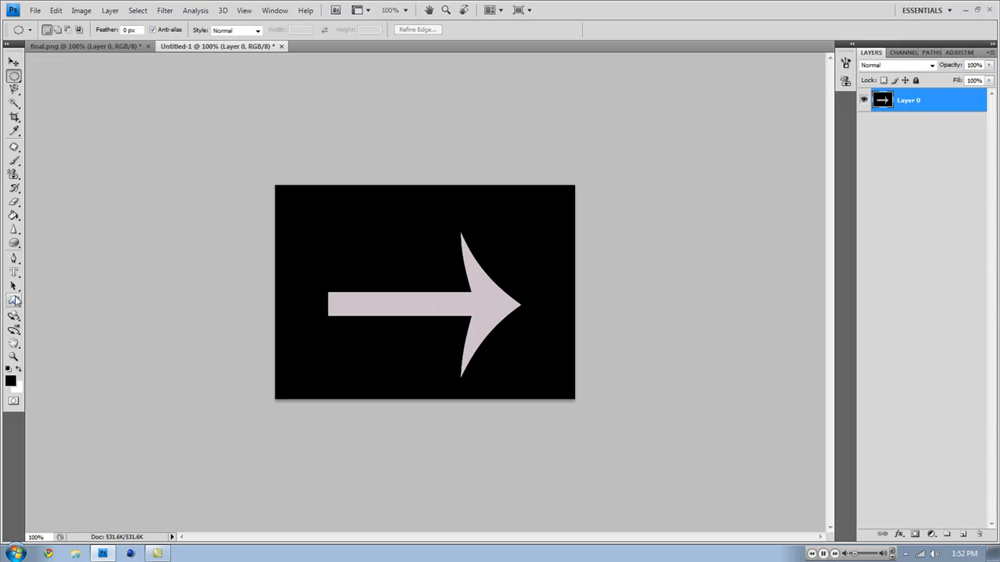
Step: Draw a closed, partly curved path with five anchor points above the arrow's shaft using the Pen tool
click(13, 286)
click(68, 284)
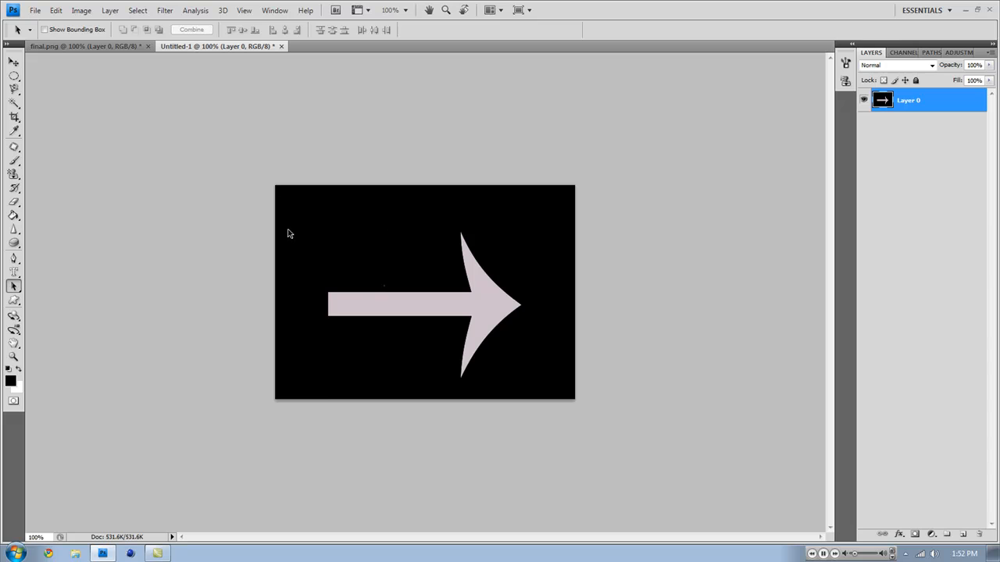
click(13, 259)
drag(306, 225, 354, 265)
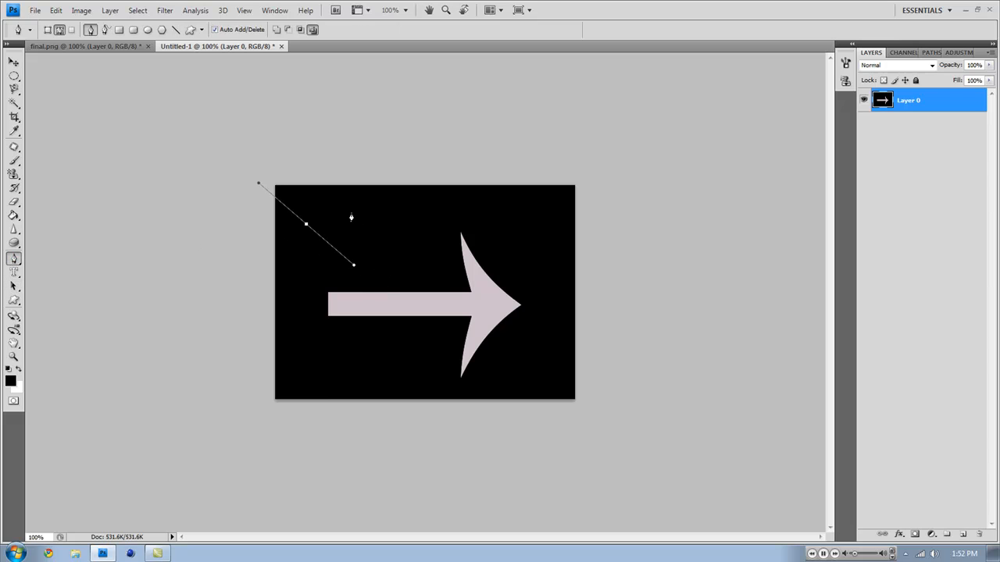
click(372, 269)
click(387, 244)
drag(386, 214, 377, 214)
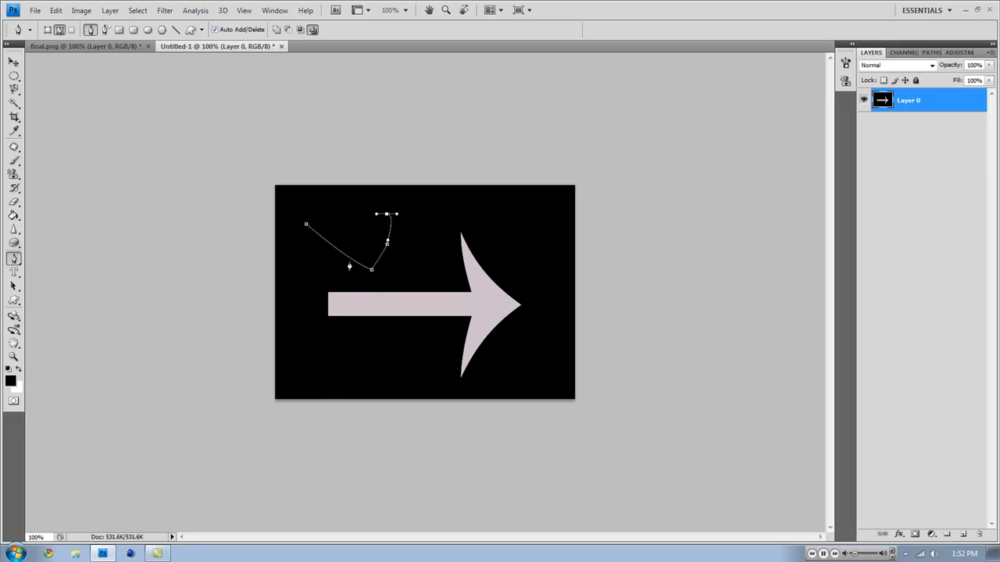
click(352, 213)
click(306, 225)
Step: Select all anchor points of the closed path with the Path Selection tool, and dismiss the path from the canvas
click(14, 285)
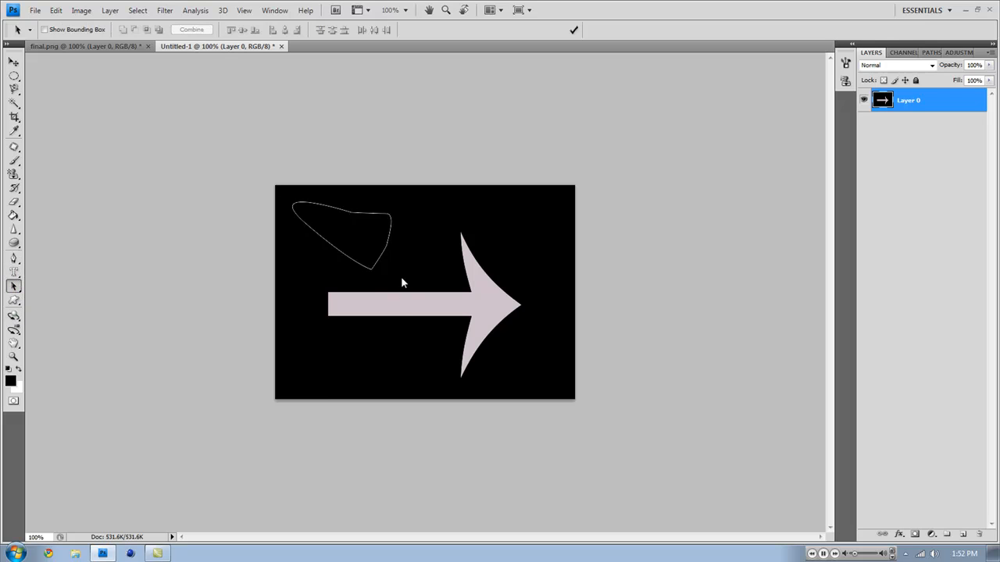
drag(401, 279, 290, 199)
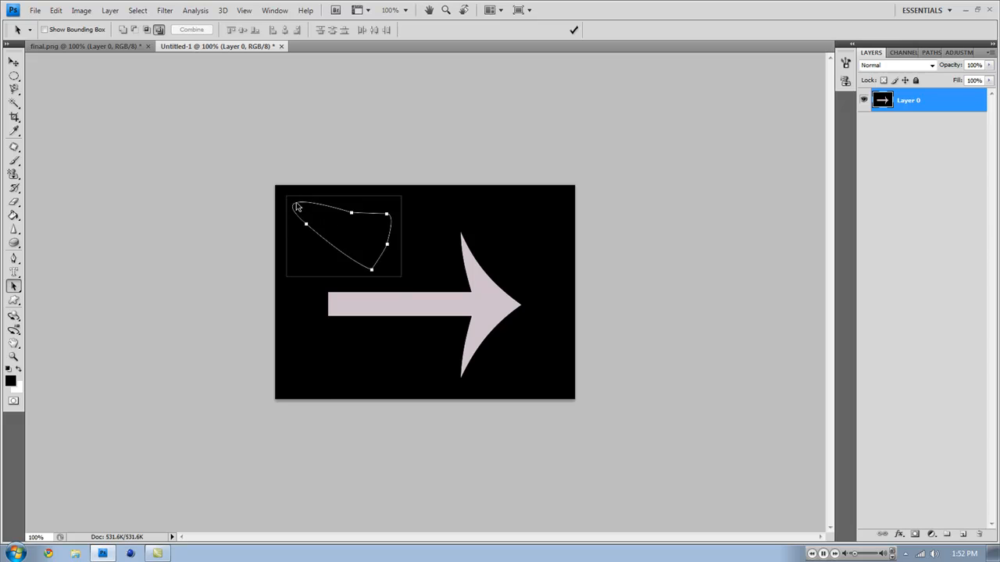
click(572, 30)
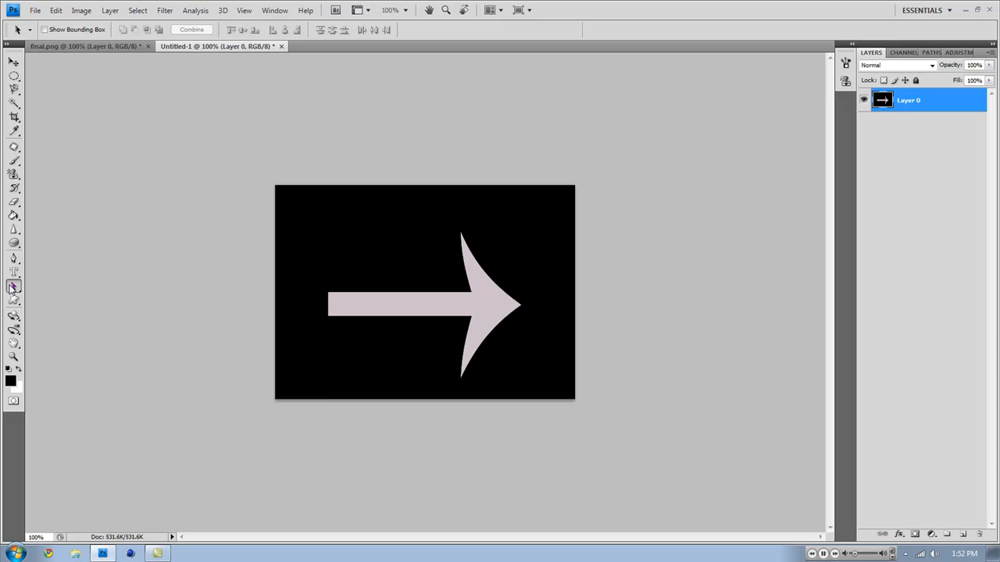